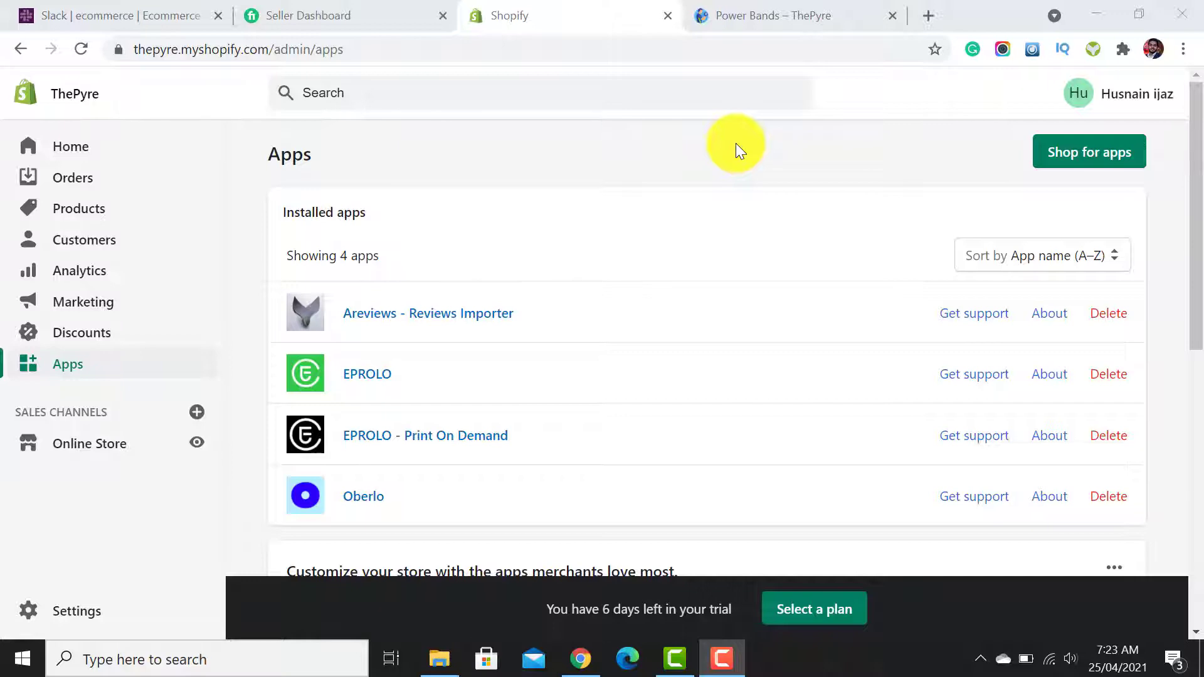
Review ThePyre's Power Bands product page, including its 5.0 rating, six reviews and description.
left_click(746, 8)
left_click_drag(1196, 132, 1195, 406)
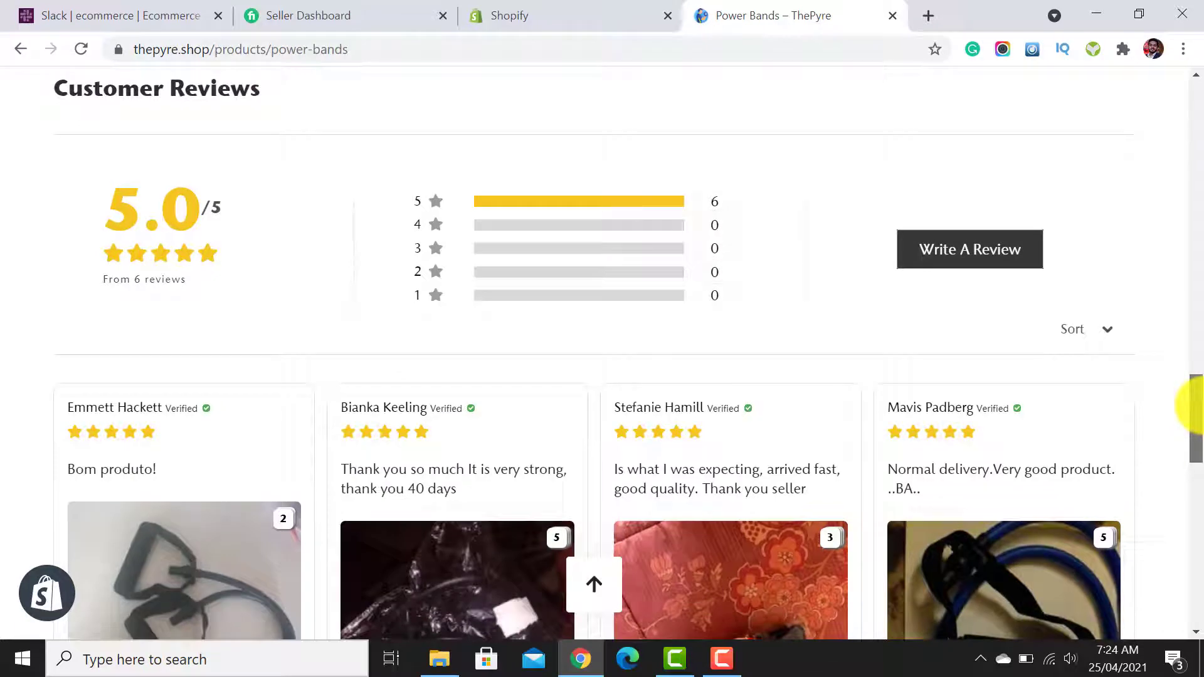
left_click_drag(1194, 406, 1198, 182)
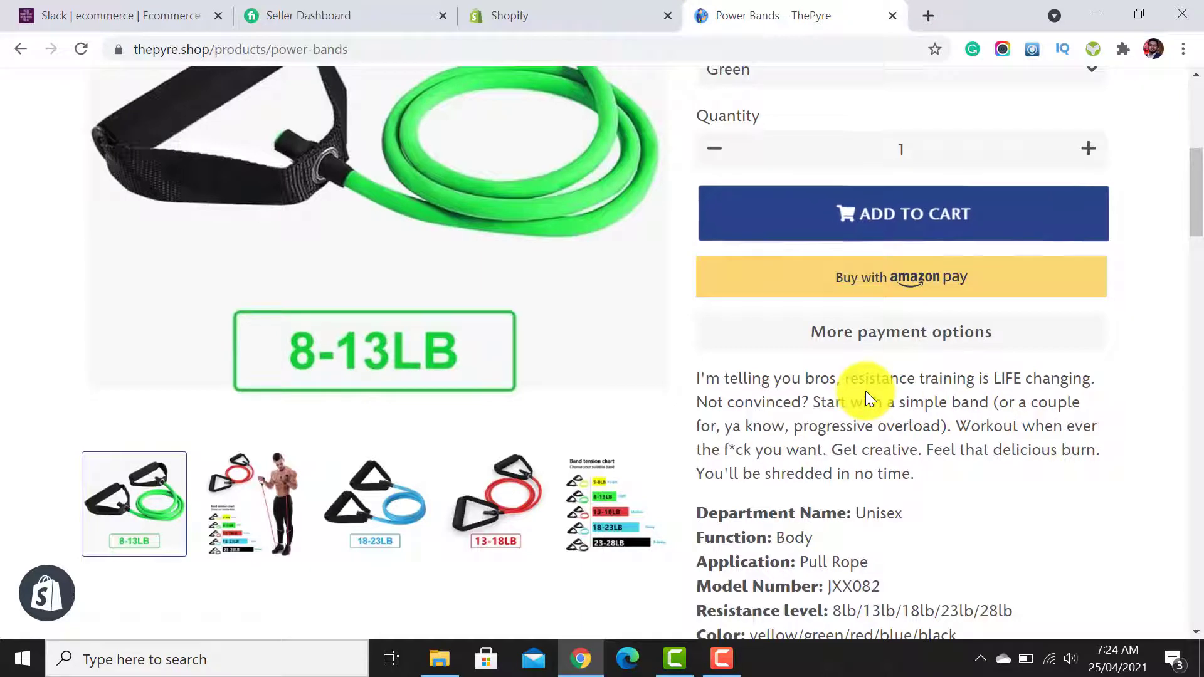
Load the Chuckers example store, chuckers-gifts.myshopify.com, in a new tab.
key("ctrl+t")
type("chu")
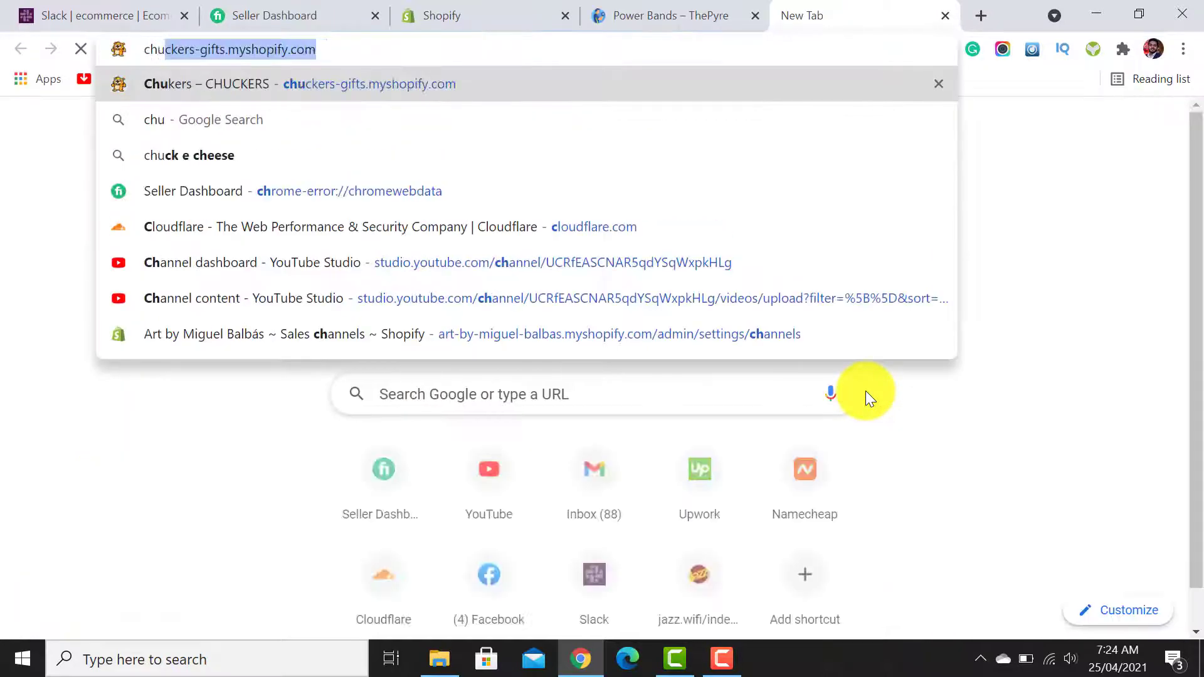
key("Return")
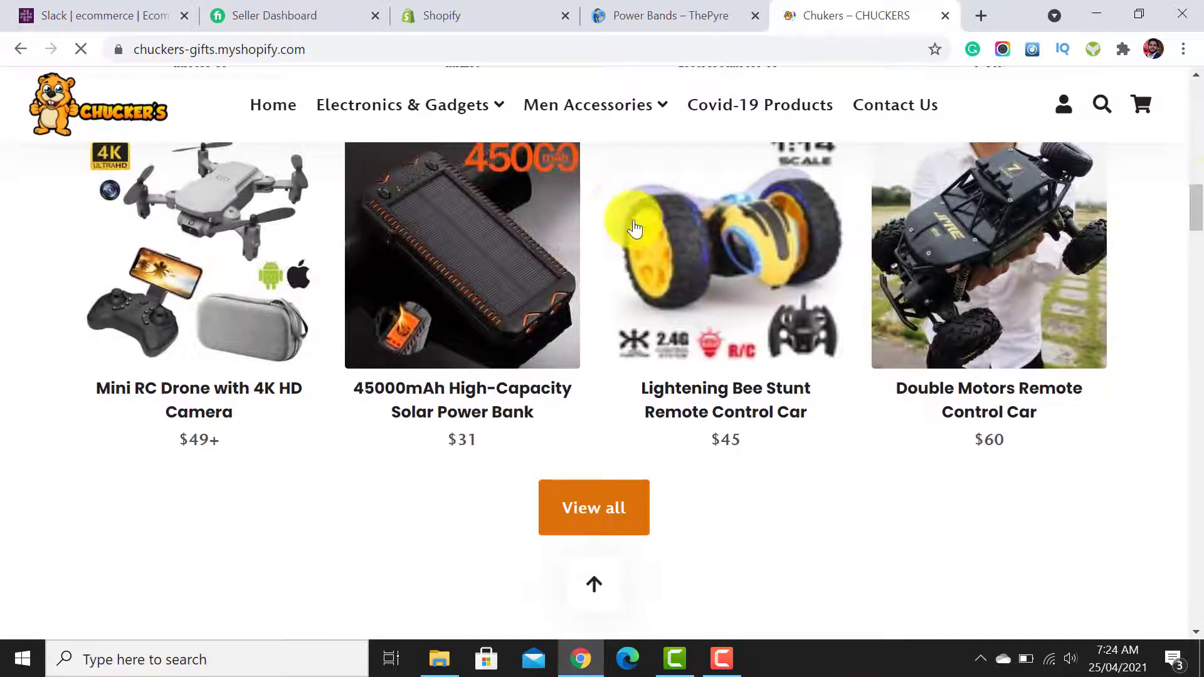
Inspect the Lightening Bee Stunt car's page badges, then close it and return to the Apps page.
left_click(753, 228)
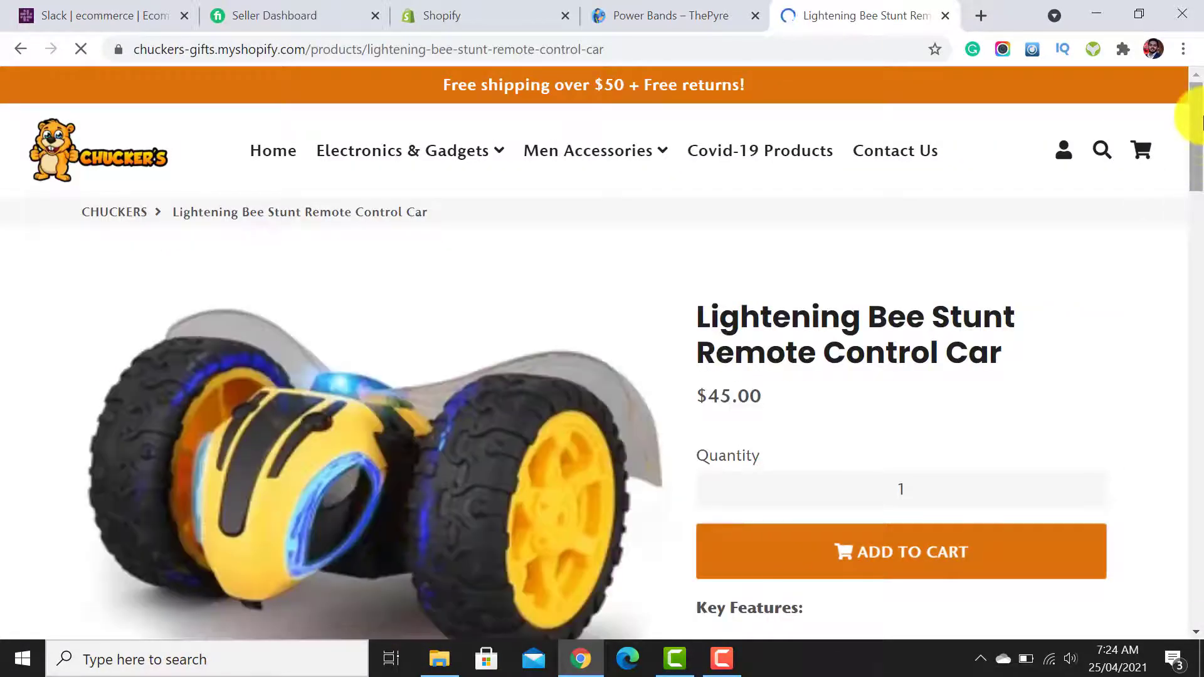
left_click_drag(1195, 148, 1201, 182)
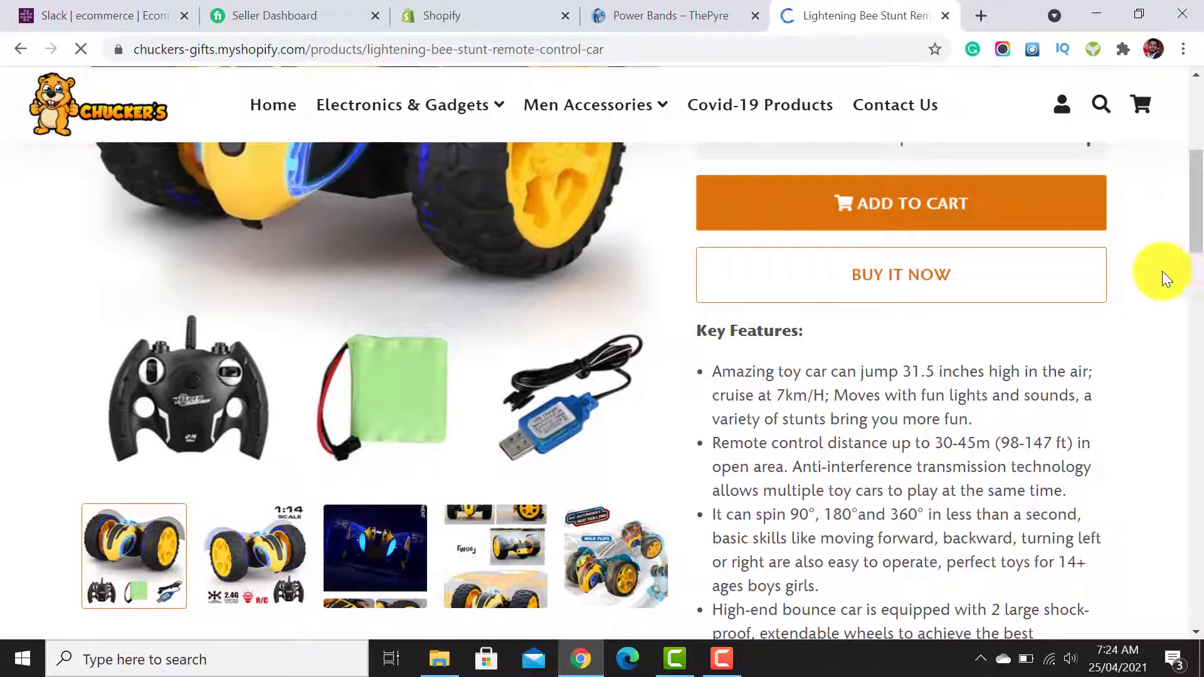
mouse_move(1195, 200)
left_mouse_down()
mouse_move(1195, 126)
mouse_move(1202, 214)
left_mouse_up()
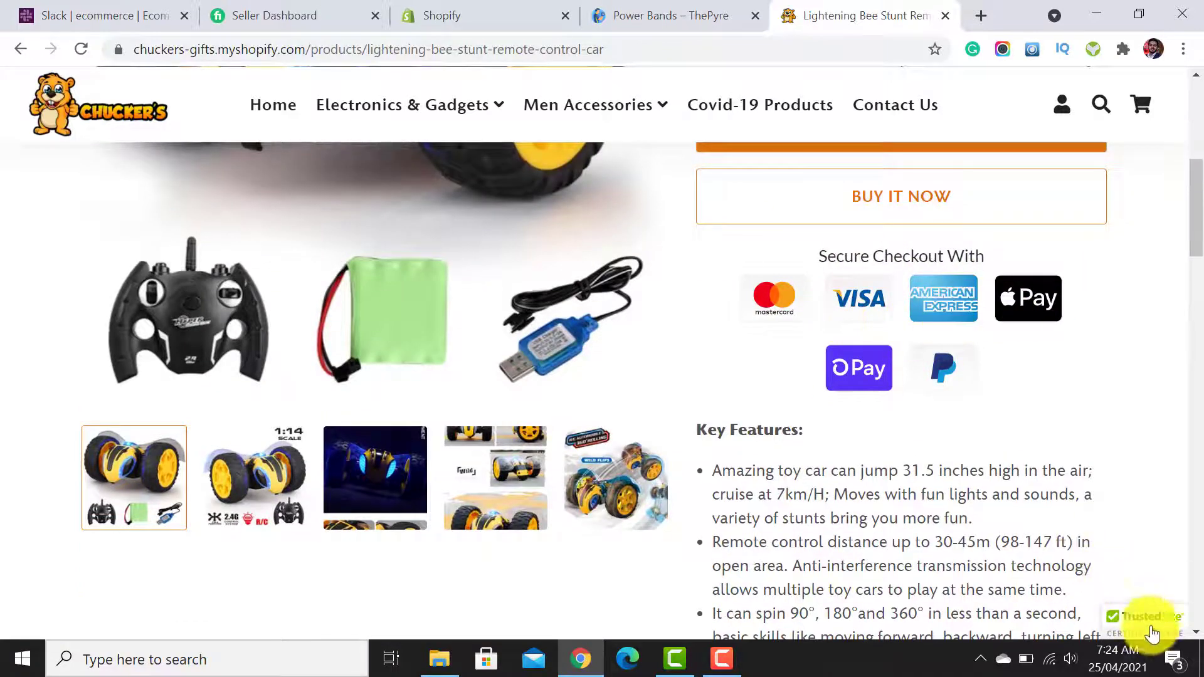
left_click_drag(1190, 248, 1194, 113)
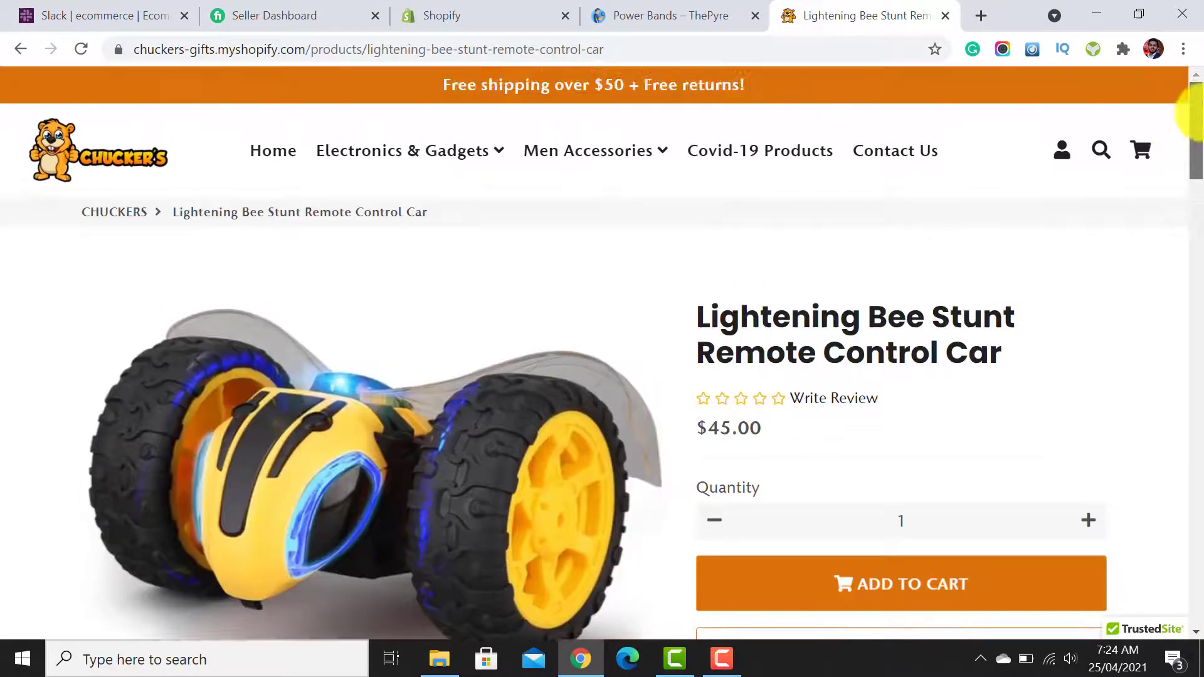
left_click(946, 16)
left_click(564, 24)
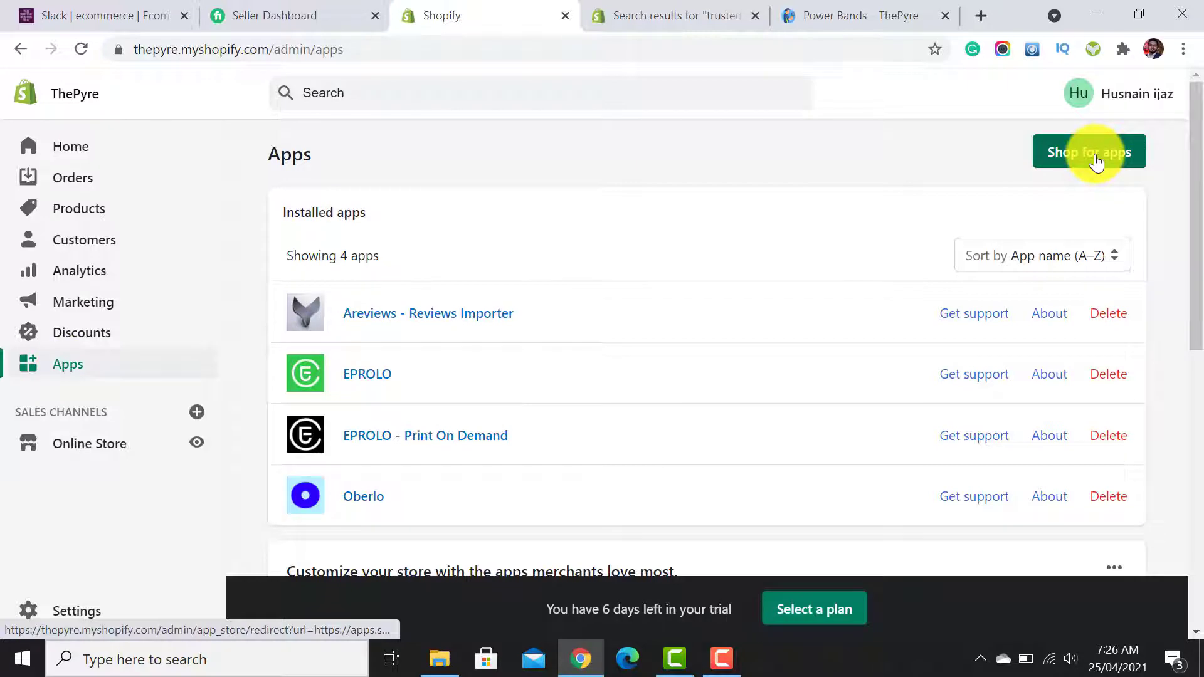
From the 'trusted site' results, open TrustedSite Certification in a new tab and Ultimate Trust Badges here.
left_click(684, 14)
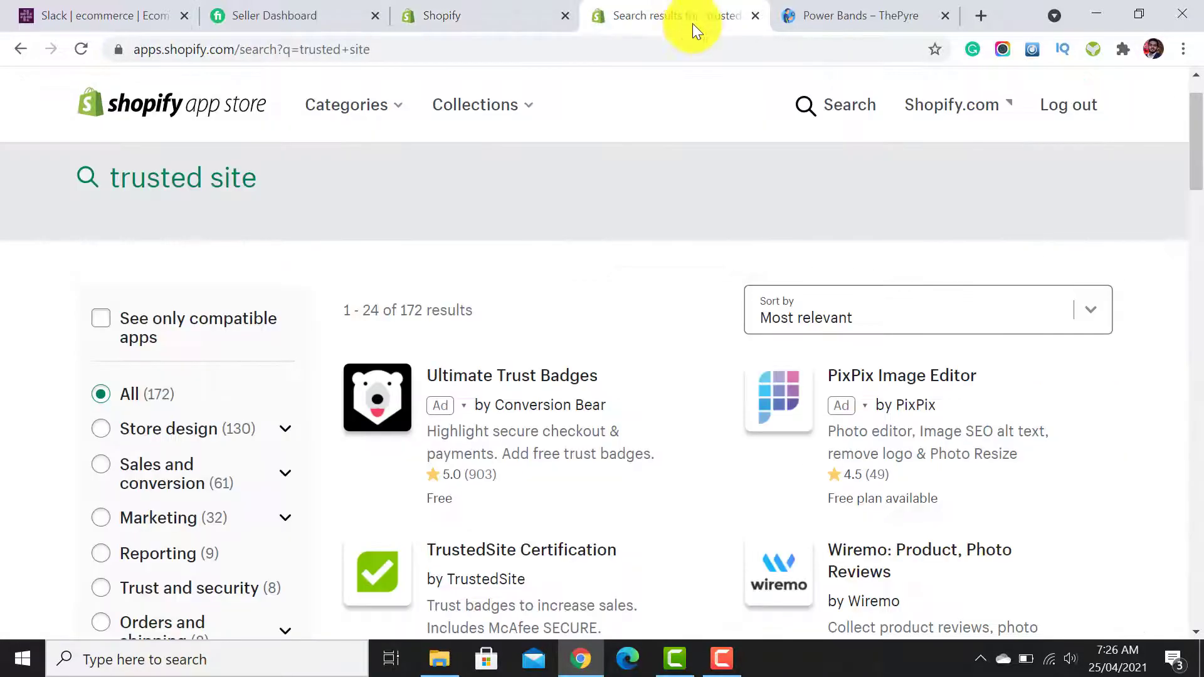
left_click(155, 180)
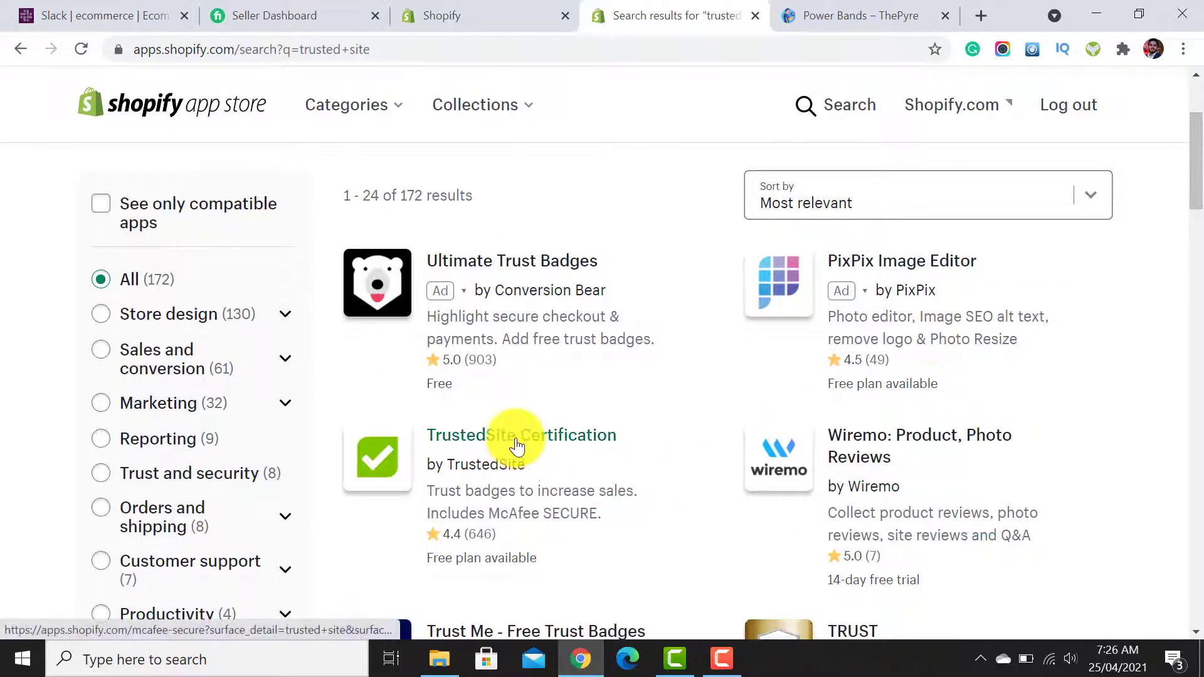
right_click(516, 446)
left_click(567, 450)
left_click(519, 261)
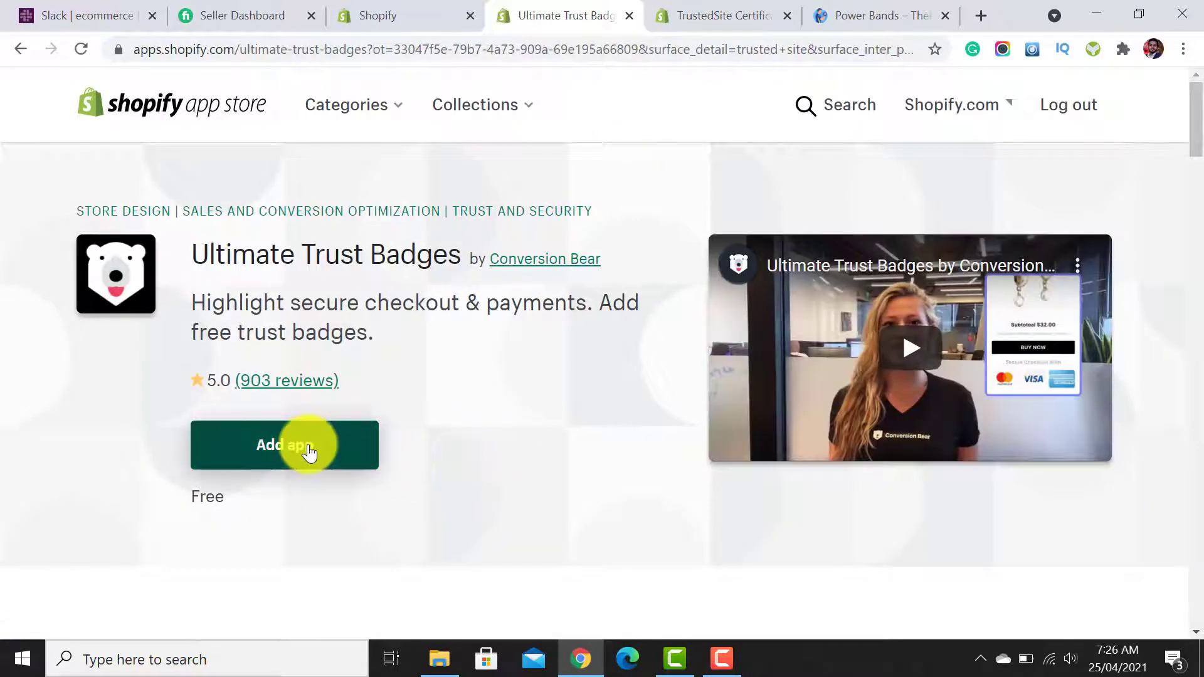
Add the TrustedSite Certification app and approve installing it on ThePyre's store.
left_click(676, 15)
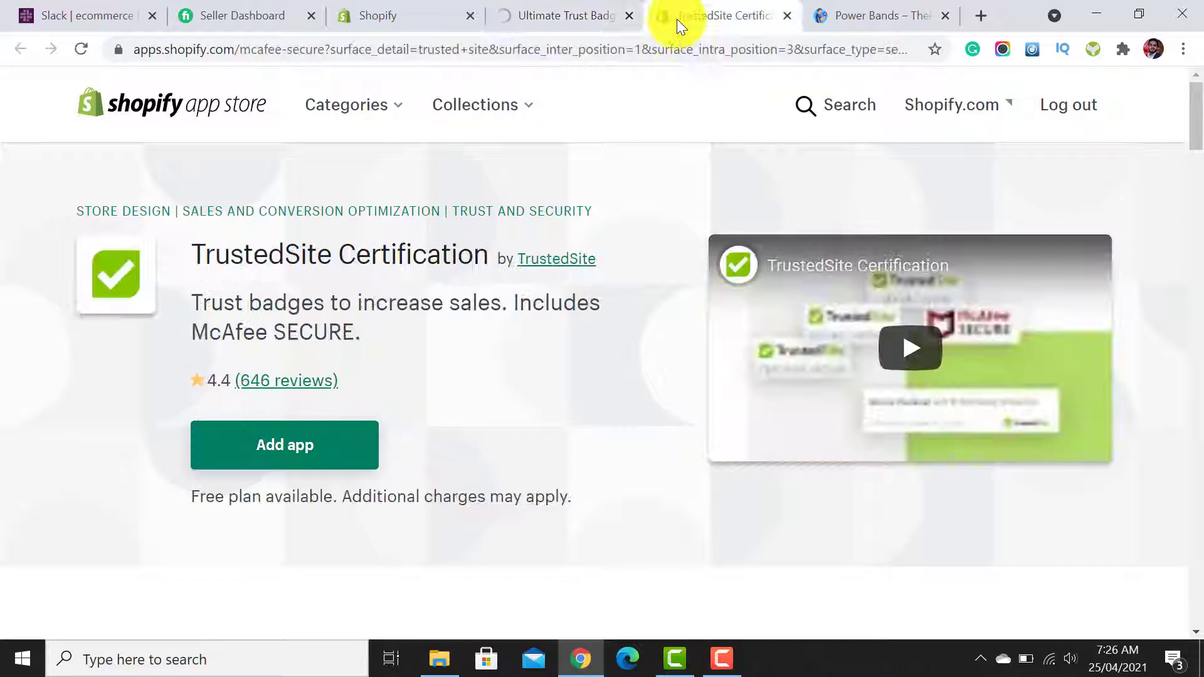
left_click(314, 443)
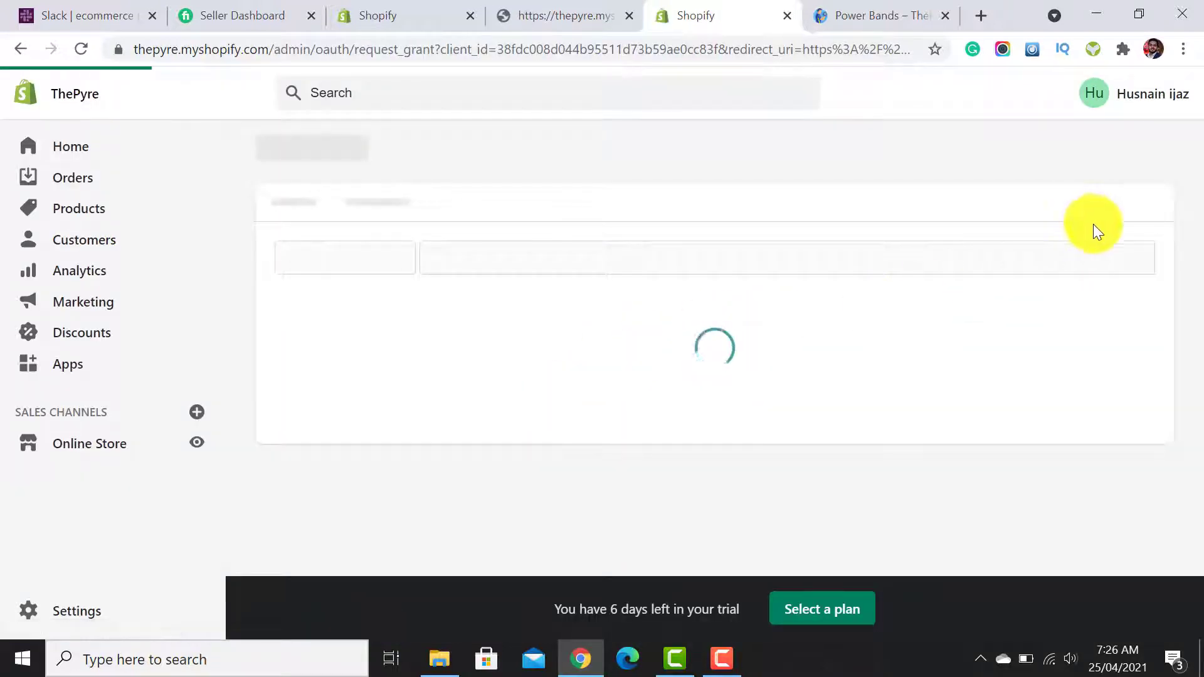
left_click_drag(1194, 144, 1195, 312)
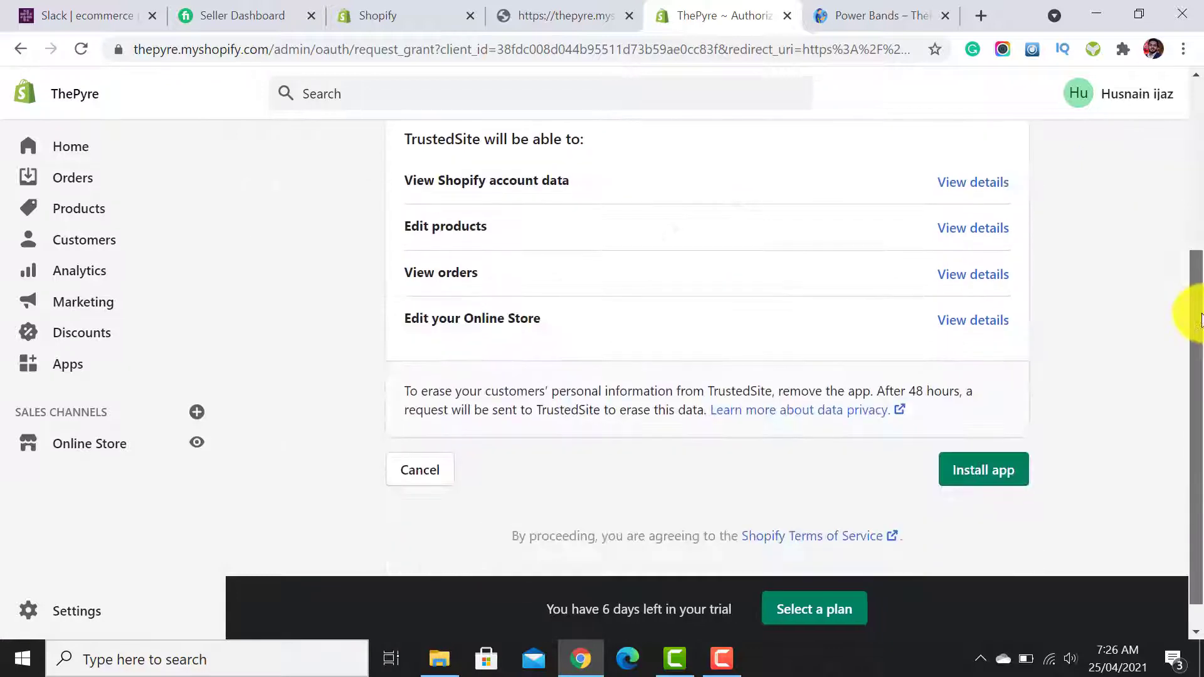
left_click(984, 469)
left_click_drag(1193, 458, 1188, 269)
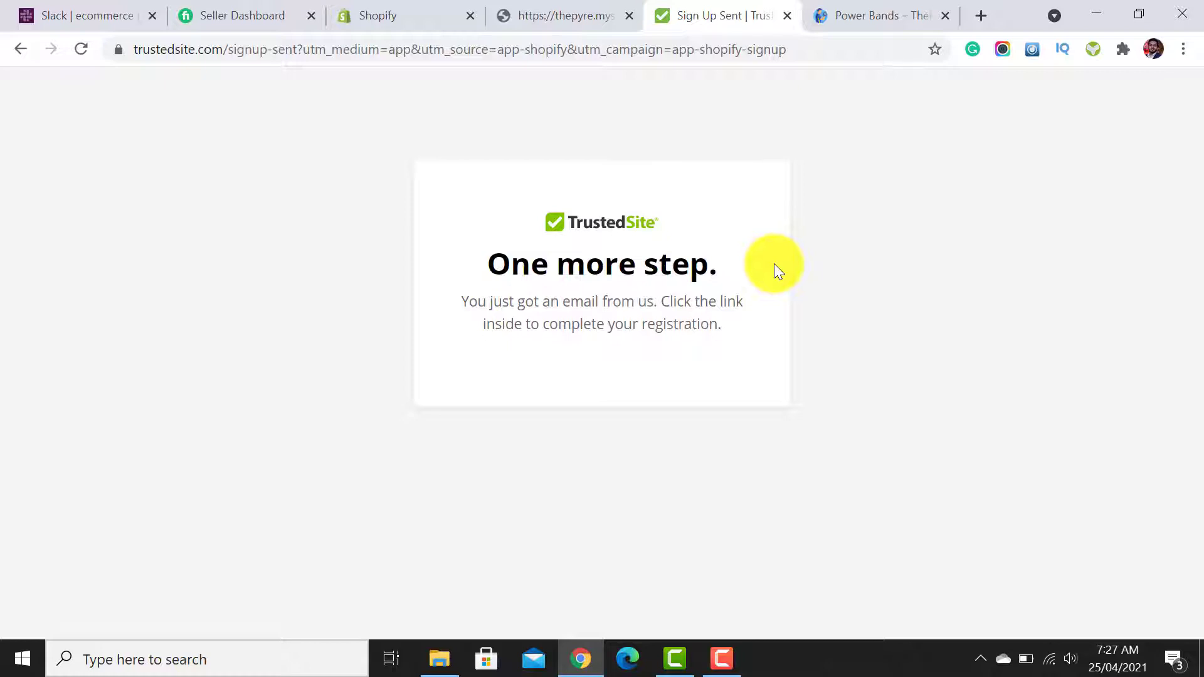
Close the TrustedSite sign-up tab and approve installing Ultimate Trust Badges on the store.
left_click(787, 17)
scroll(1085, 481, "down", 5)
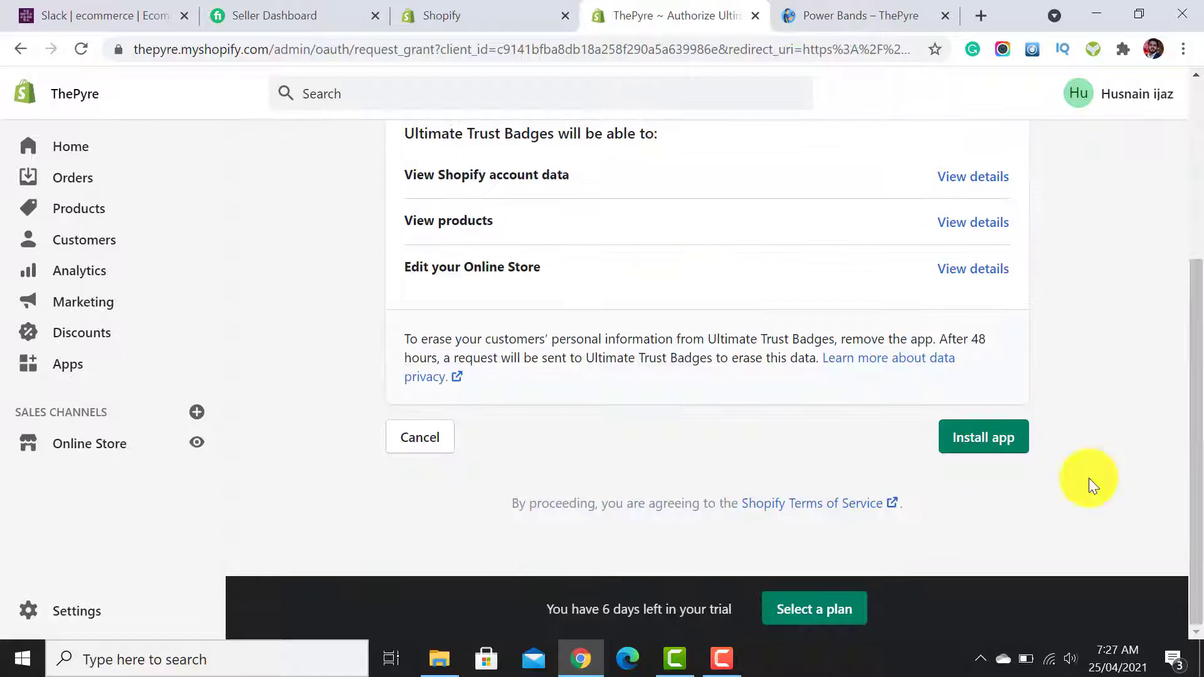
scroll(1187, 256, "up", 5)
scroll(1187, 288, "down", 5)
left_click(973, 432)
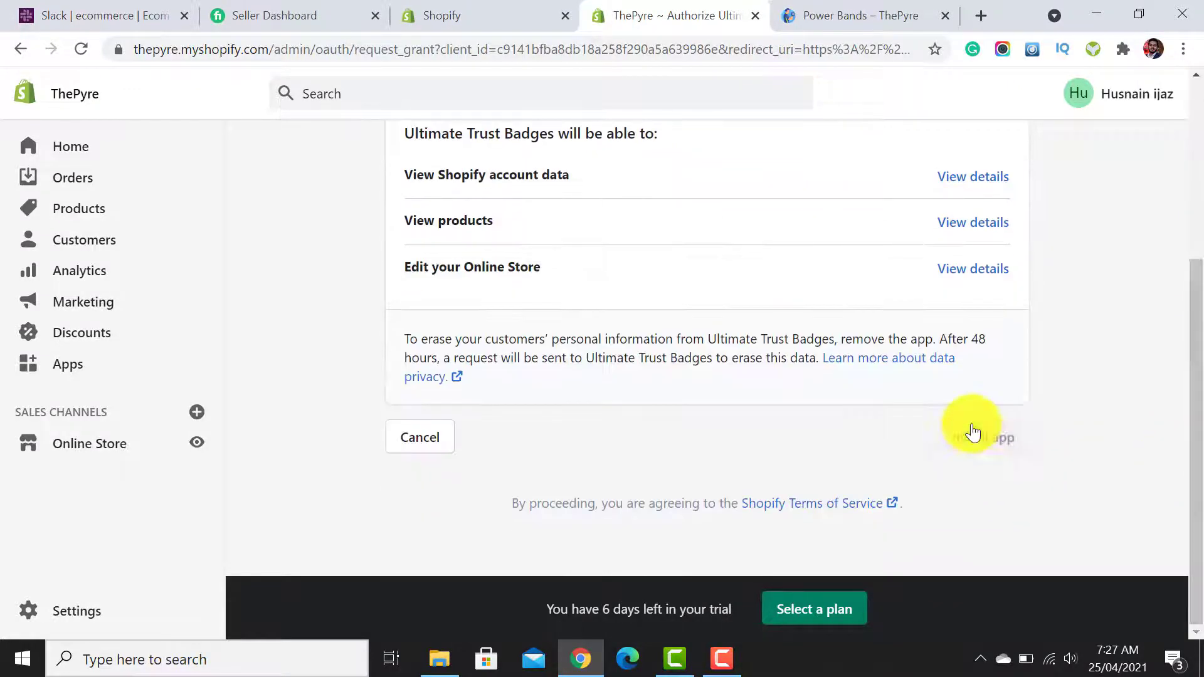
scroll(1151, 257, "up", 5)
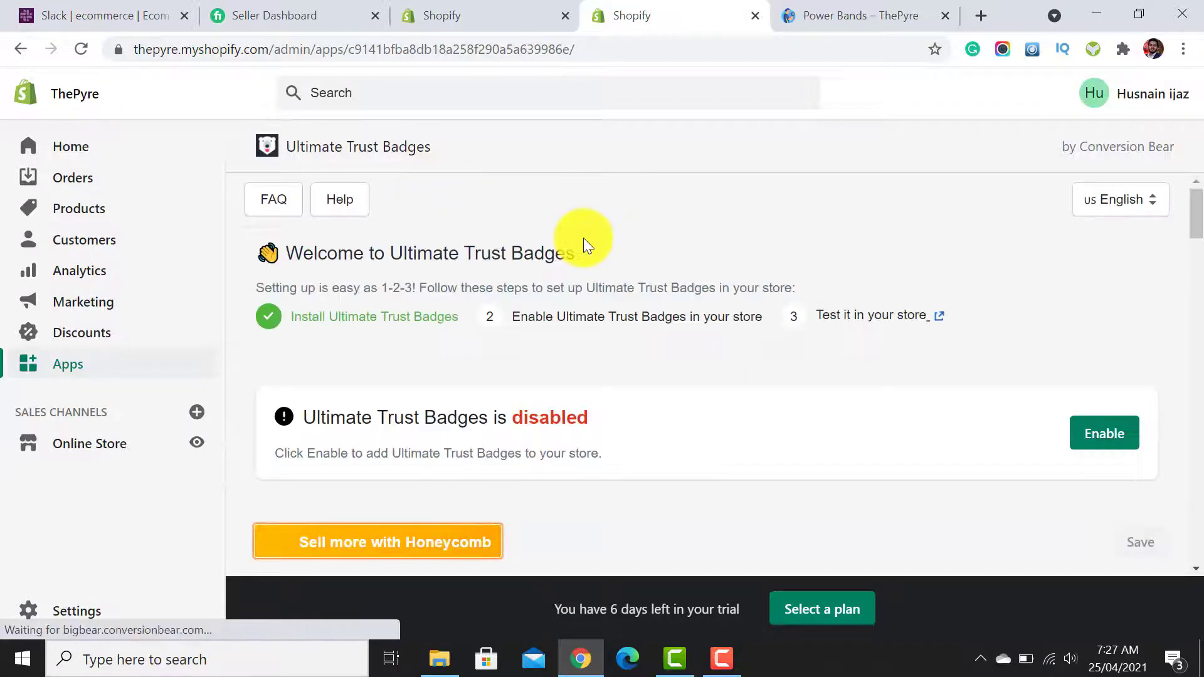
Review the badge bar header 'Secure Checkout With' set in Lato, size 18, and its text colour option.
left_click_drag(1196, 200, 1197, 244)
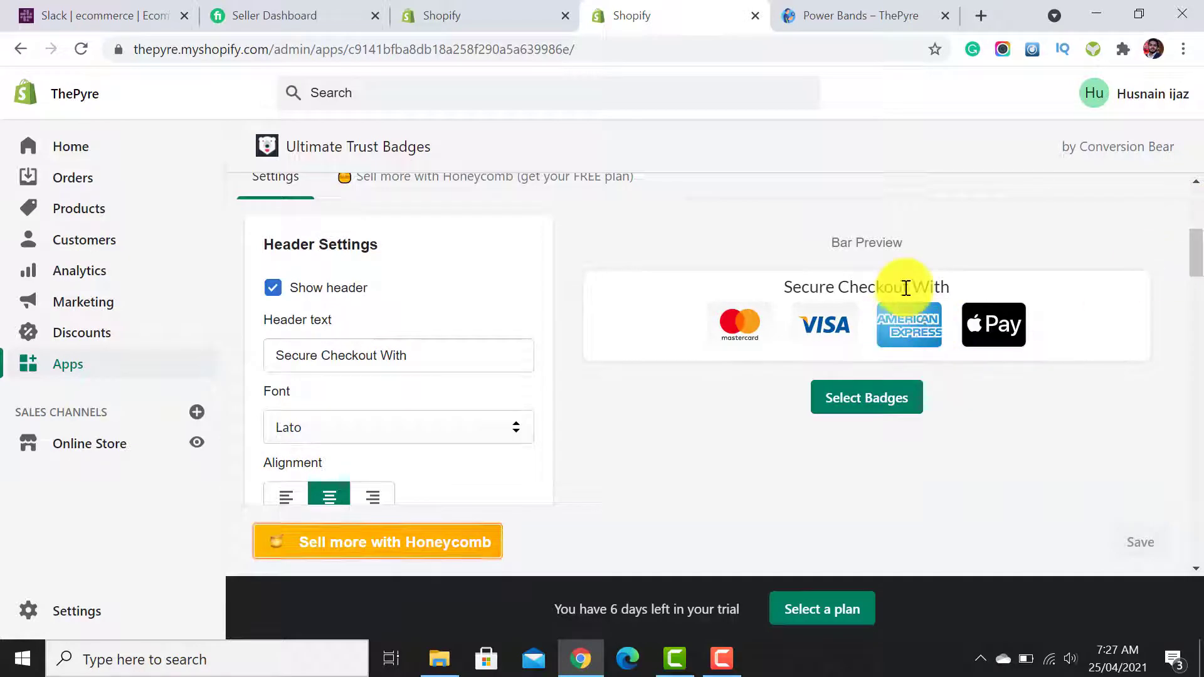
triple_click(885, 288)
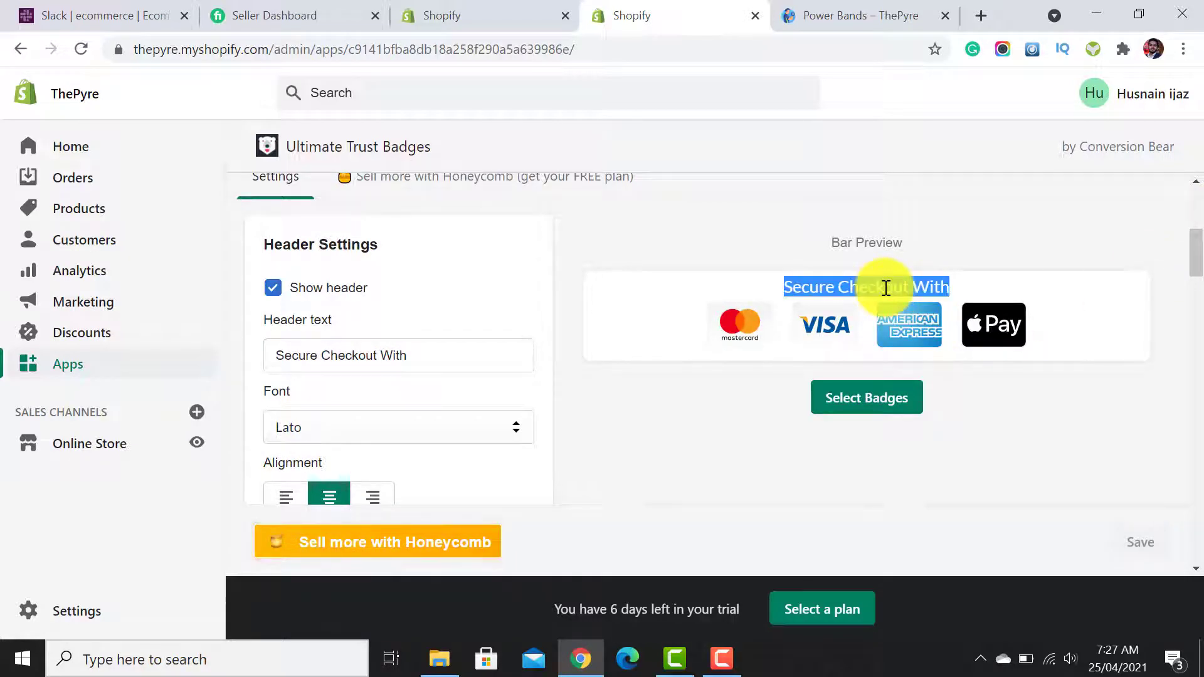
left_click(378, 352)
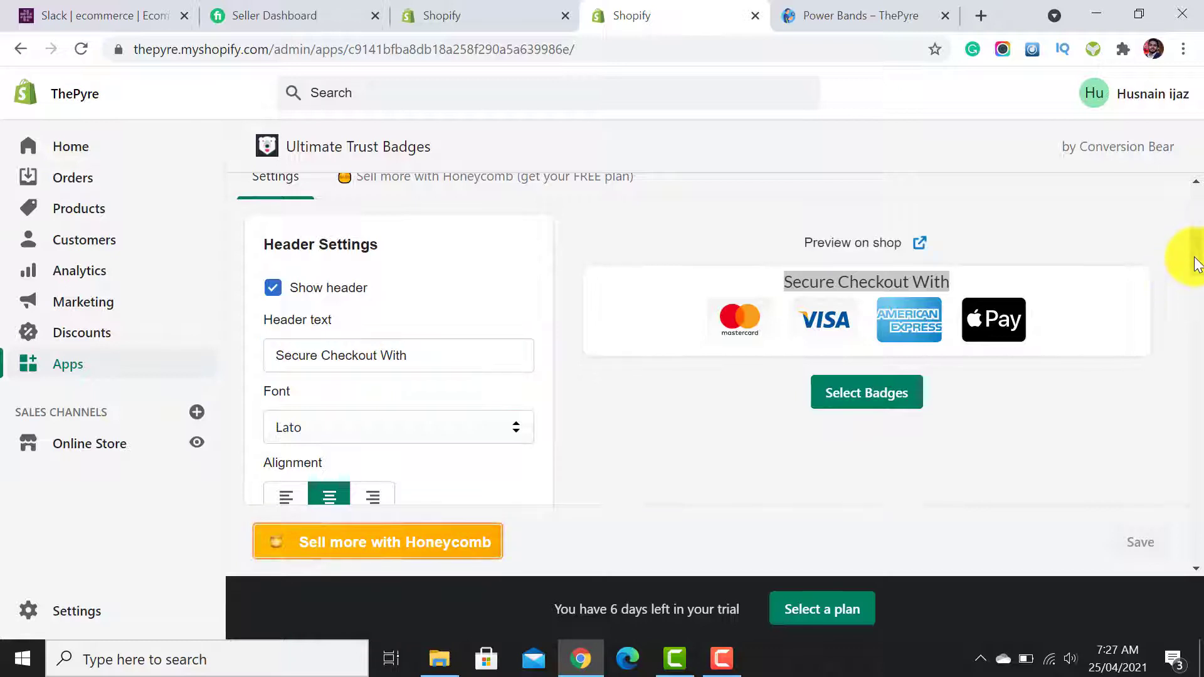
scroll(1195, 267, "down", 3)
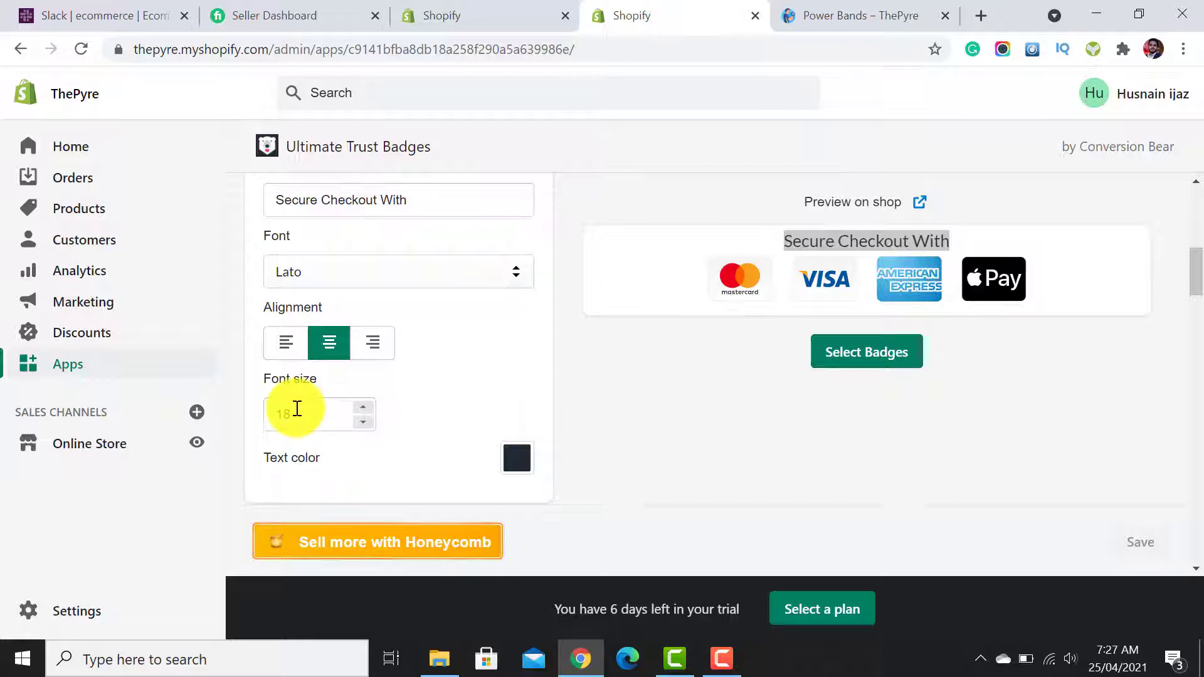
scroll(1191, 285, "down", 2)
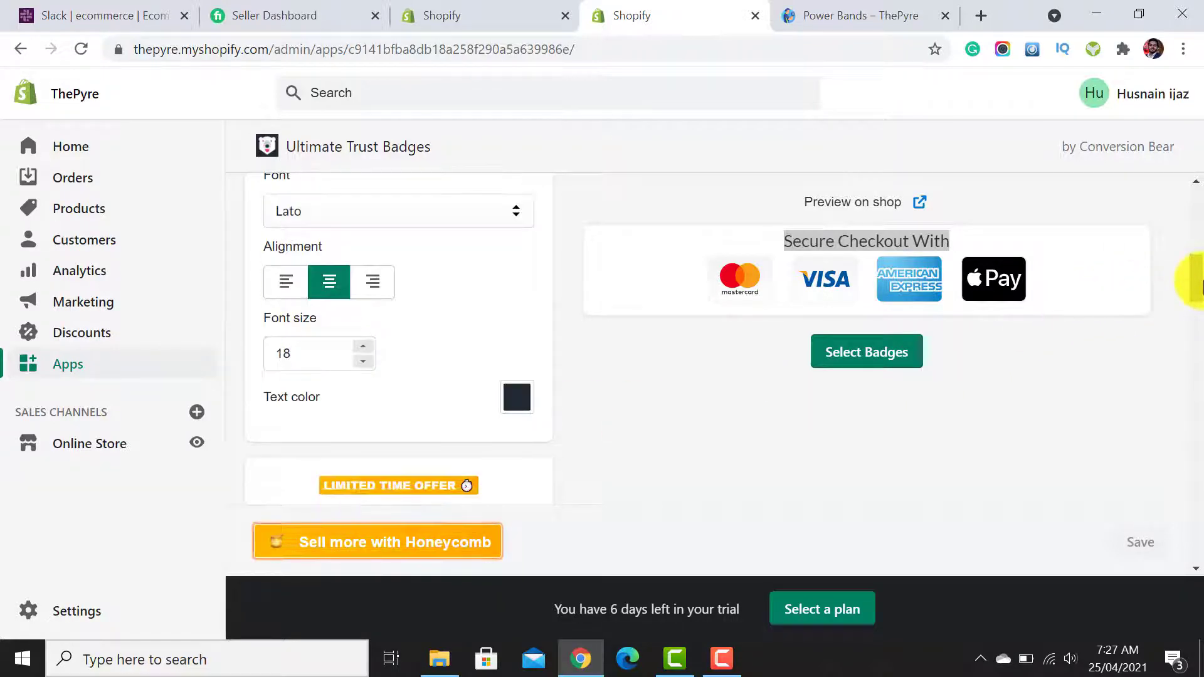
Add the OPay and Amazon Pay badges from the payment badge picker.
left_click(870, 369)
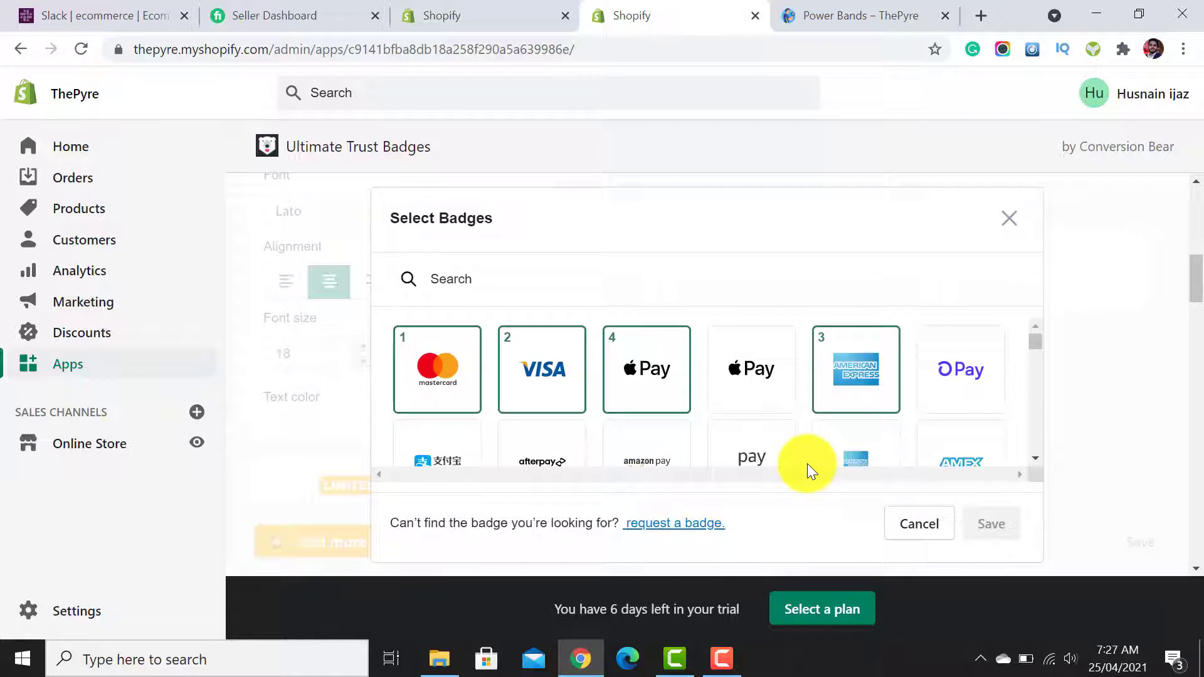
left_click(955, 359)
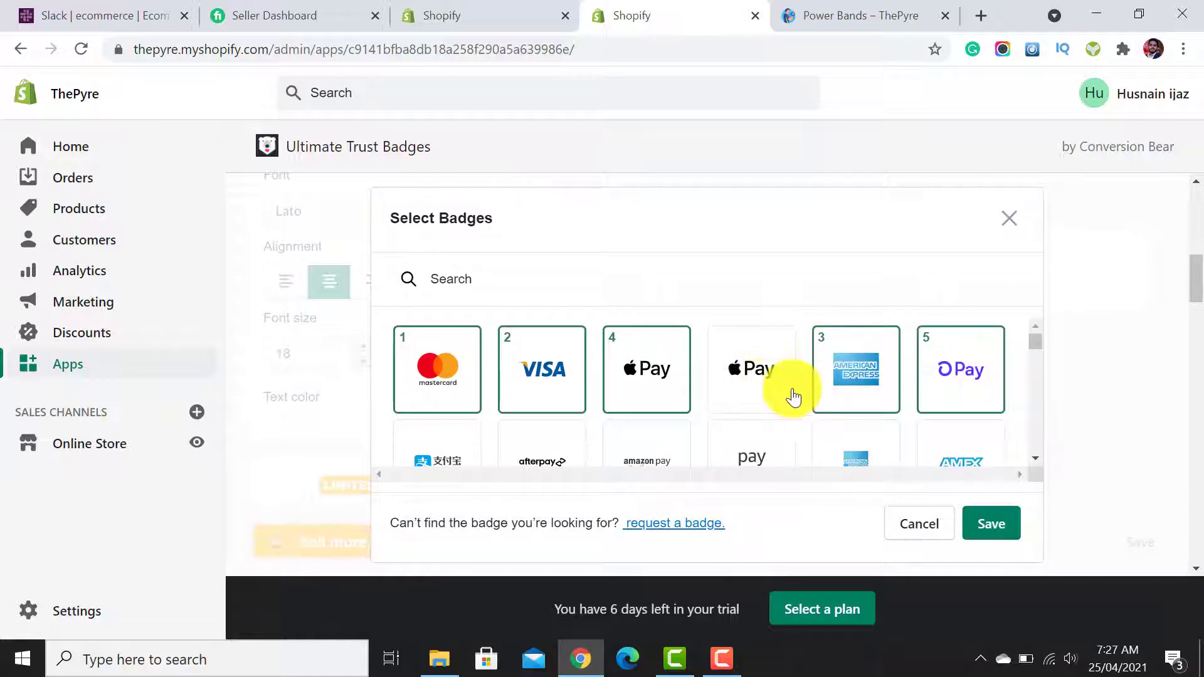
scroll(806, 405, "down", 1)
scroll(865, 384, "up", 1)
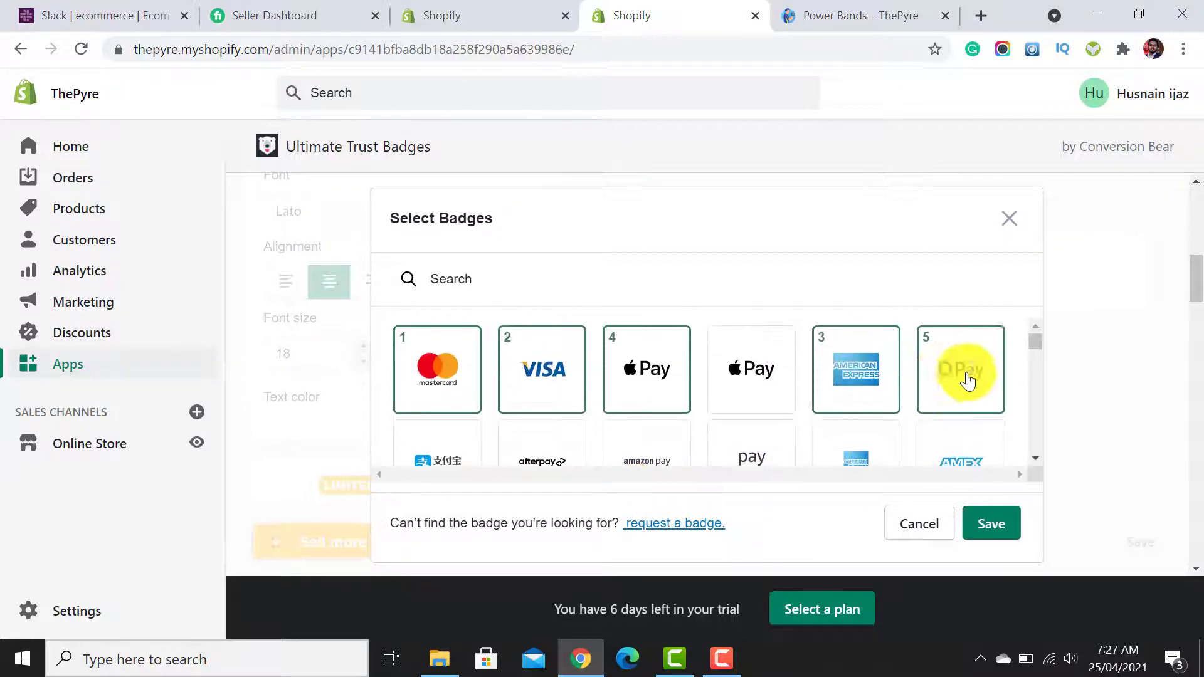
left_click(748, 448)
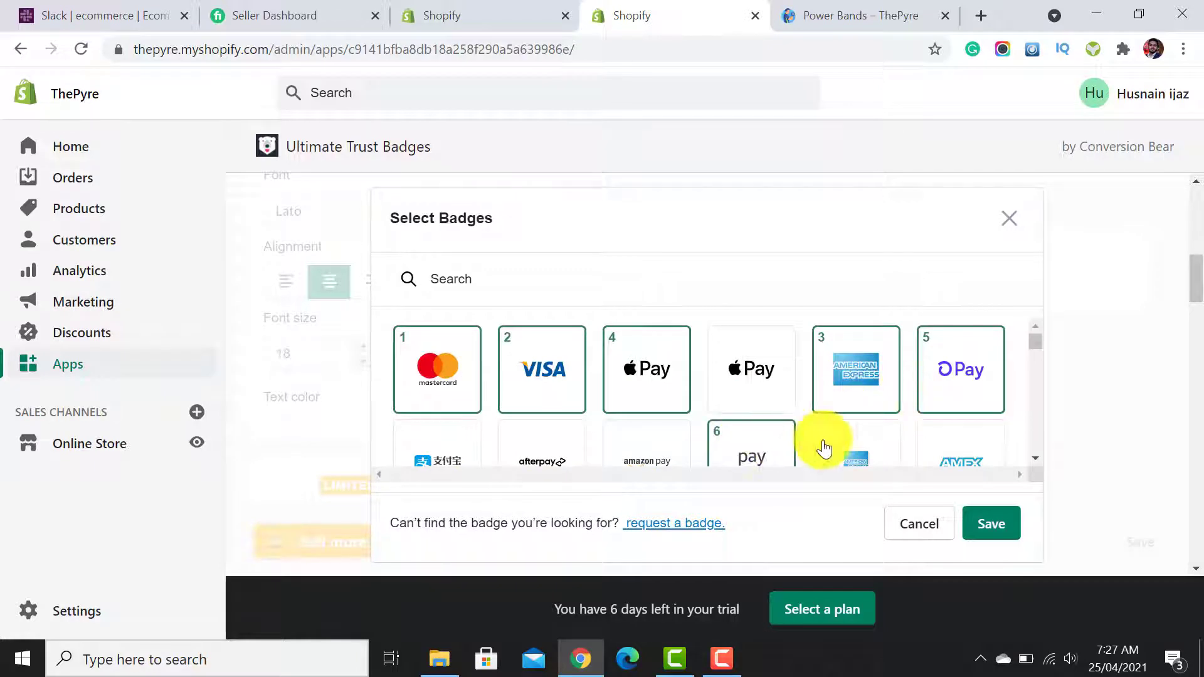
Search badges for 'pay', add PayPal, and save the eight-badge selection.
scroll(752, 402, "down", 4)
scroll(737, 395, "down", 5)
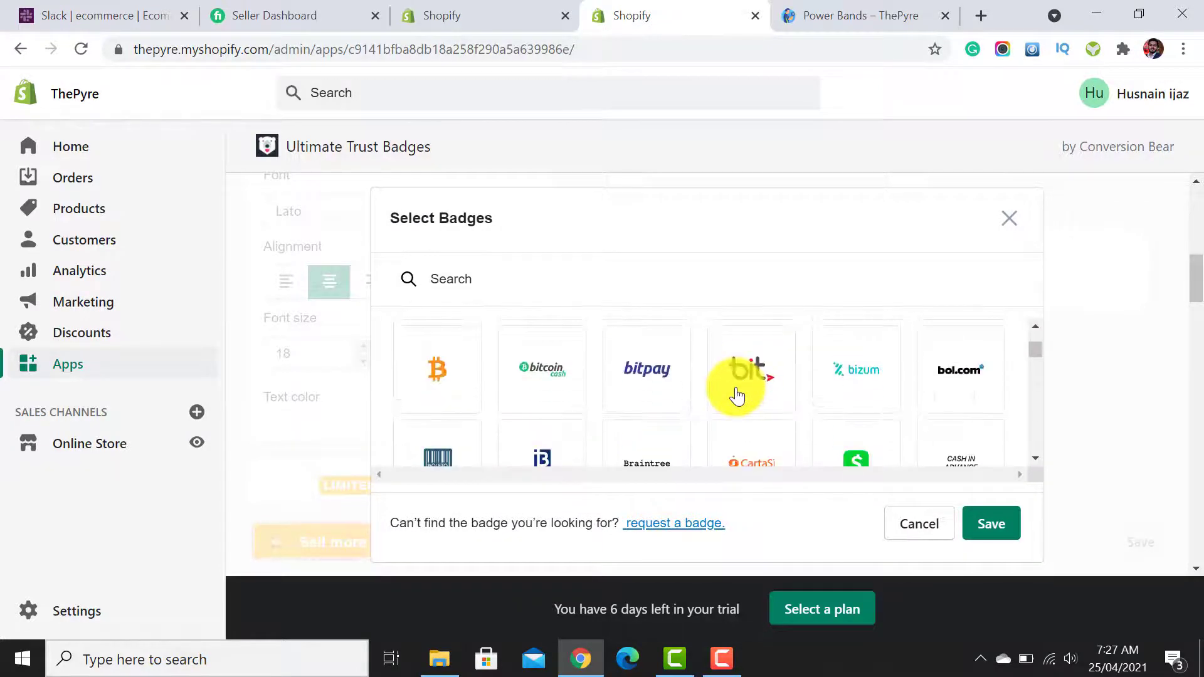
scroll(737, 395, "down", 4)
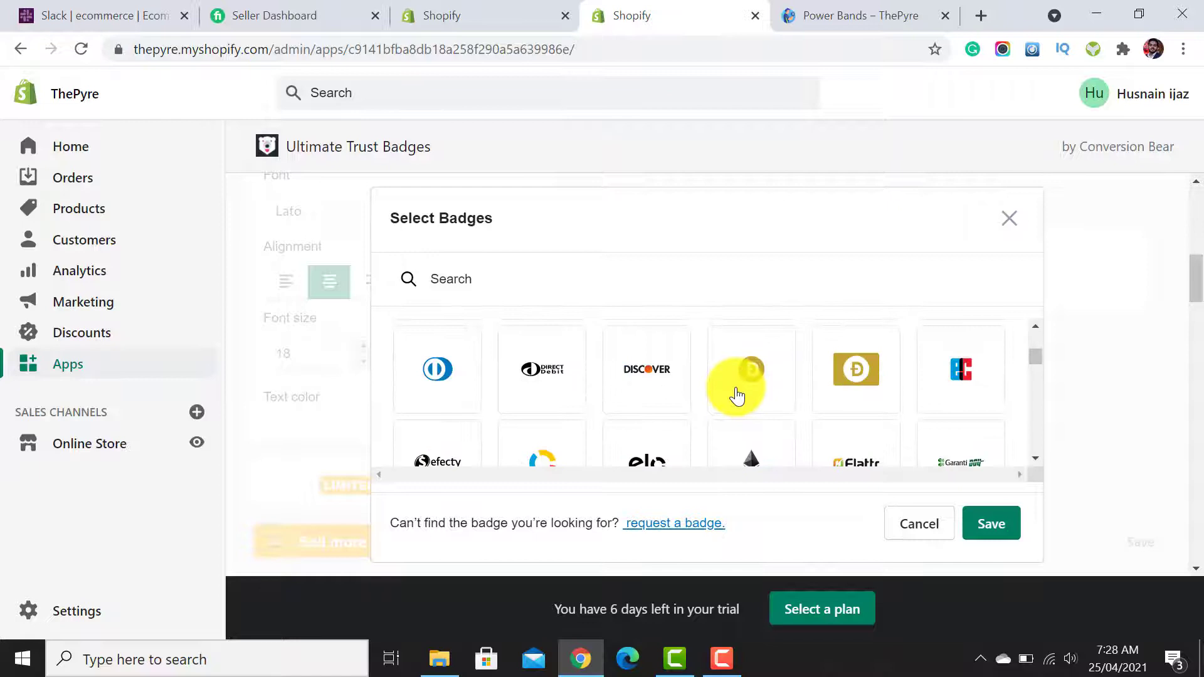
scroll(804, 386, "down", 5)
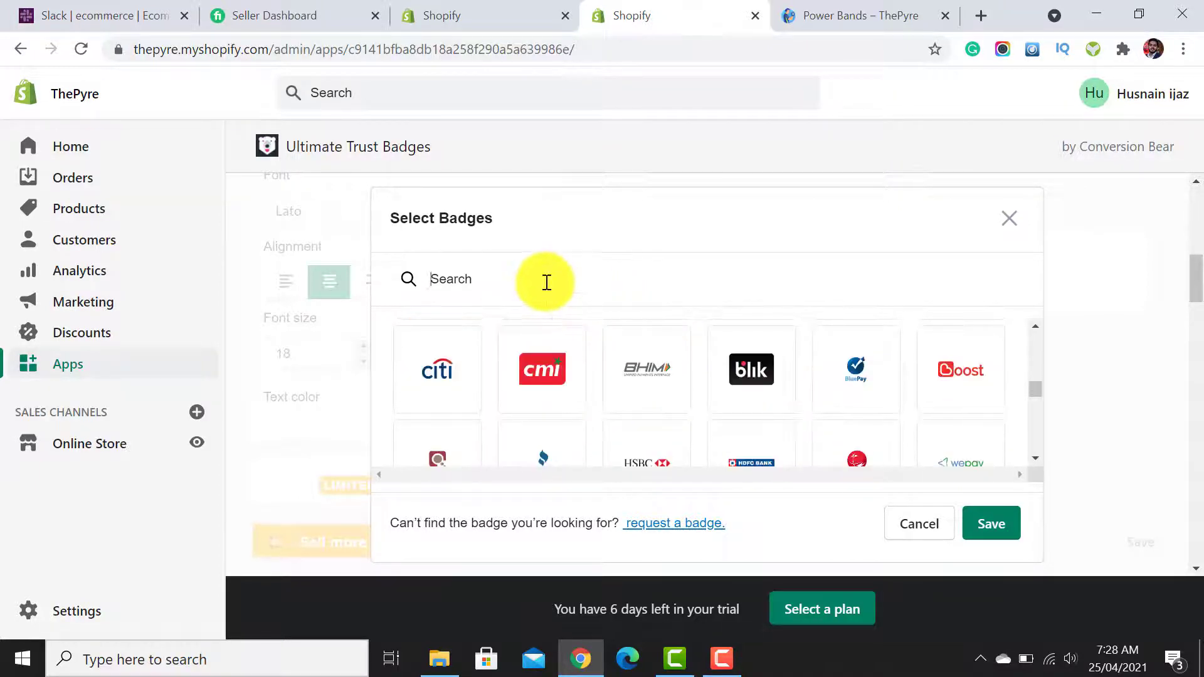
type("d")
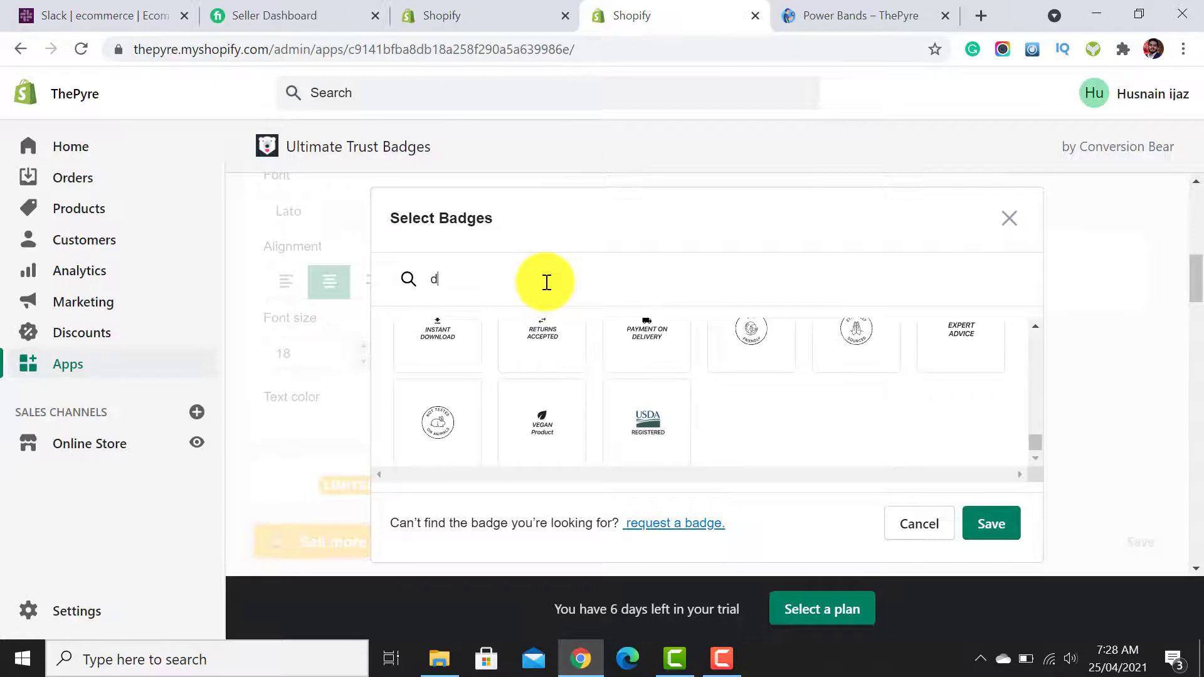
key("BackSpace")
type("pay")
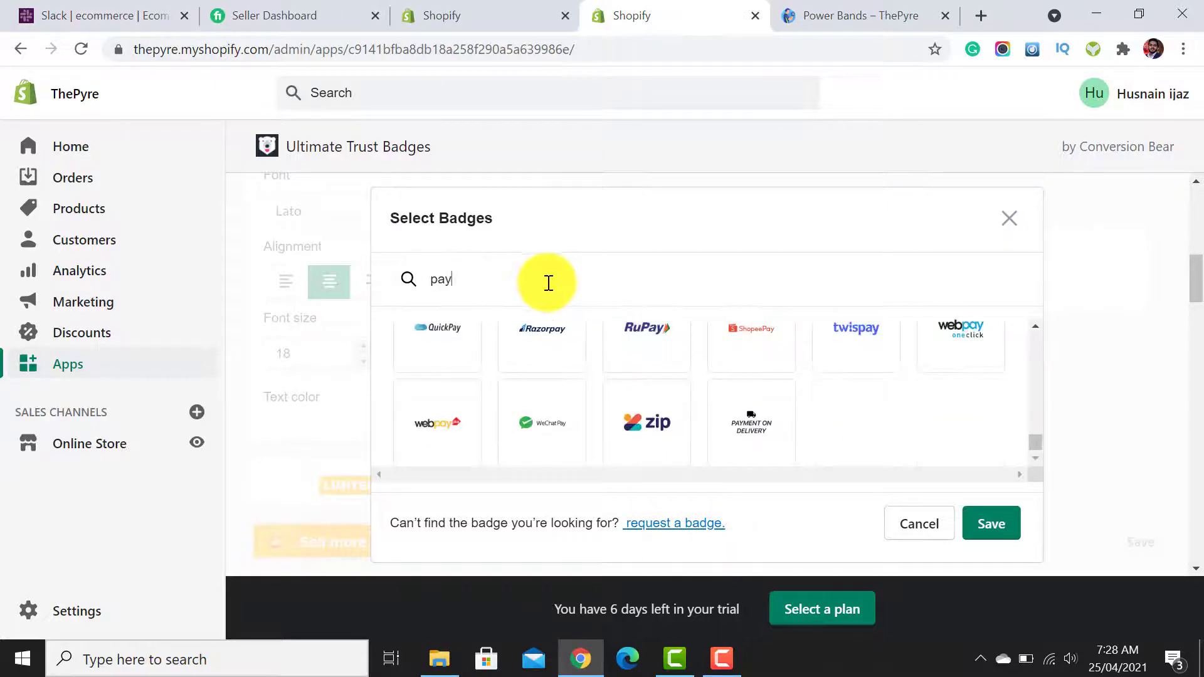
scroll(929, 418, "up", 10)
scroll(928, 418, "down", 2)
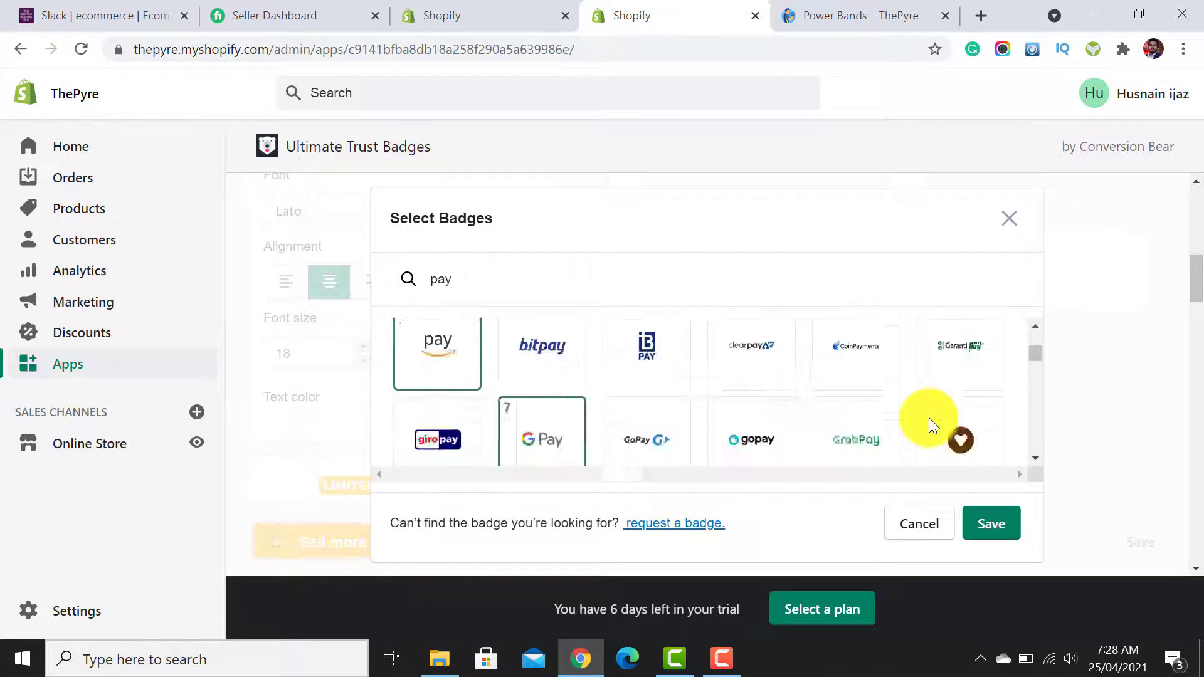
scroll(928, 418, "down", 3)
left_click(647, 447)
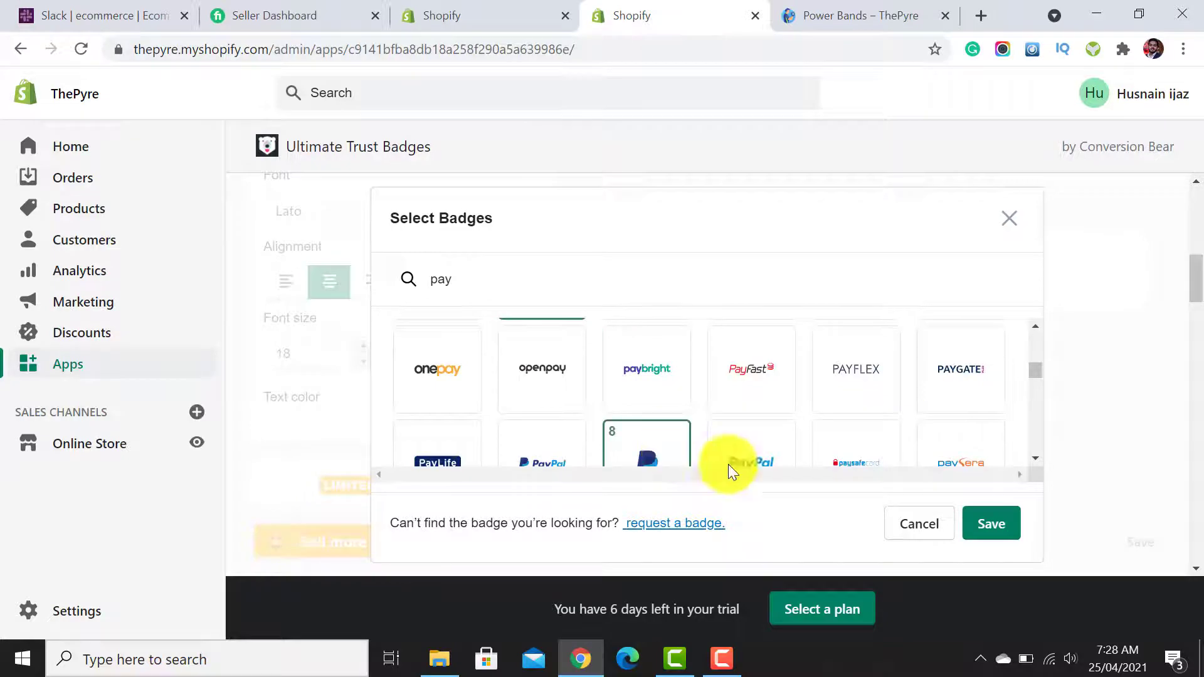
left_click(1029, 505)
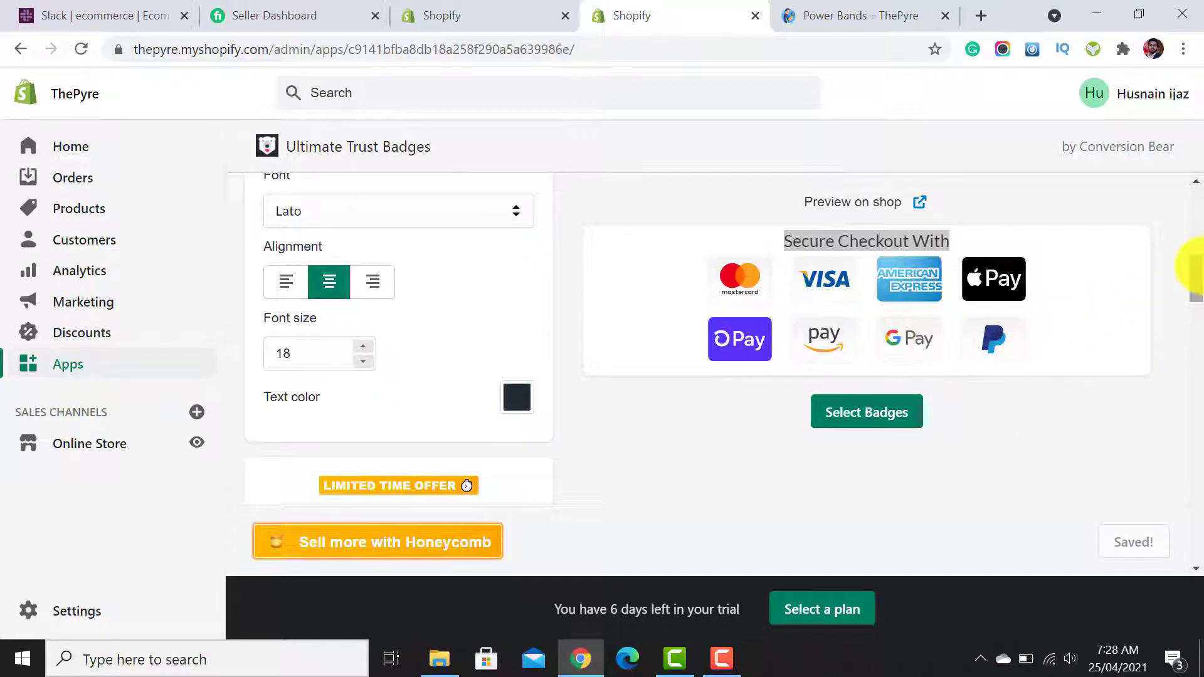
Enable the Ultimate Trust Badges app and keep the badge size at Medium.
mouse_move(1195, 276)
left_mouse_down()
mouse_move(1183, 189)
mouse_move(1183, 269)
left_mouse_up()
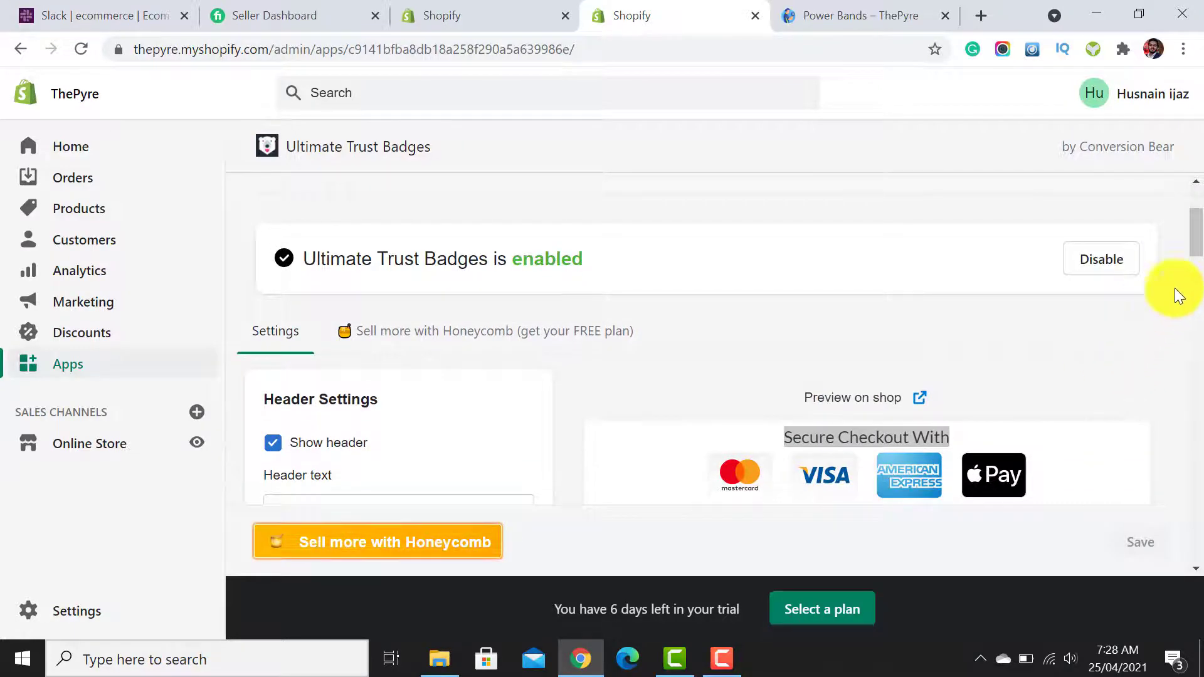
left_click_drag(1194, 241, 1201, 354)
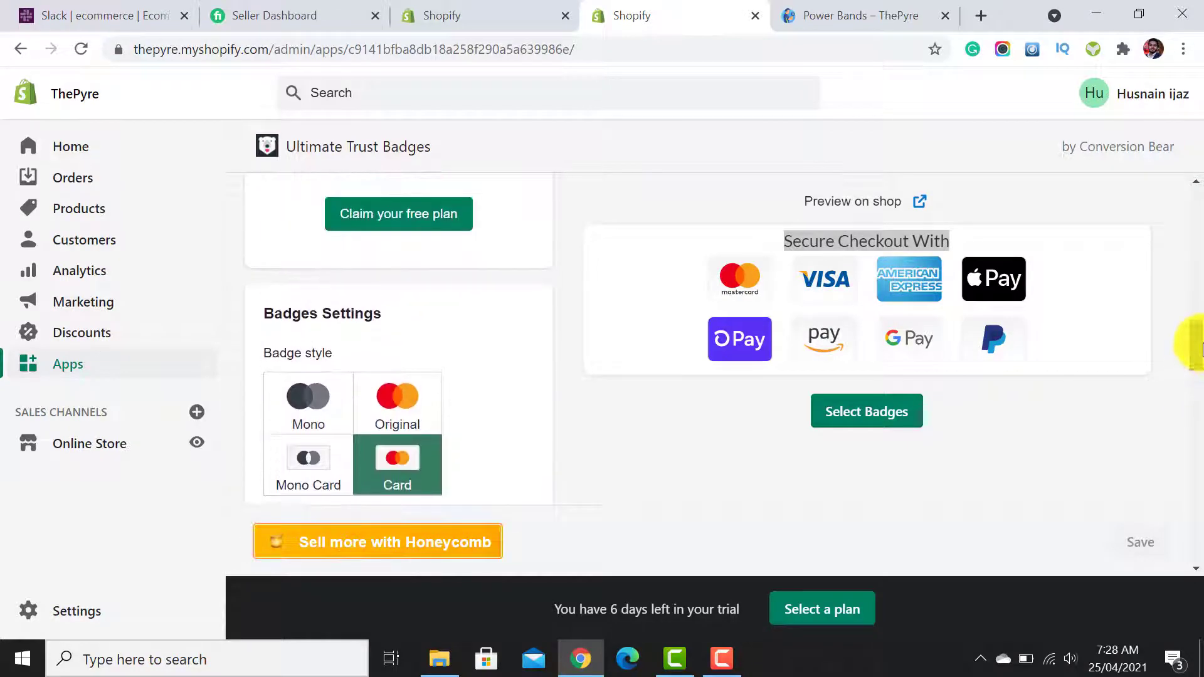
mouse_move(1199, 345)
left_mouse_down()
mouse_move(1196, 261)
mouse_move(1190, 424)
mouse_move(1191, 367)
left_mouse_up()
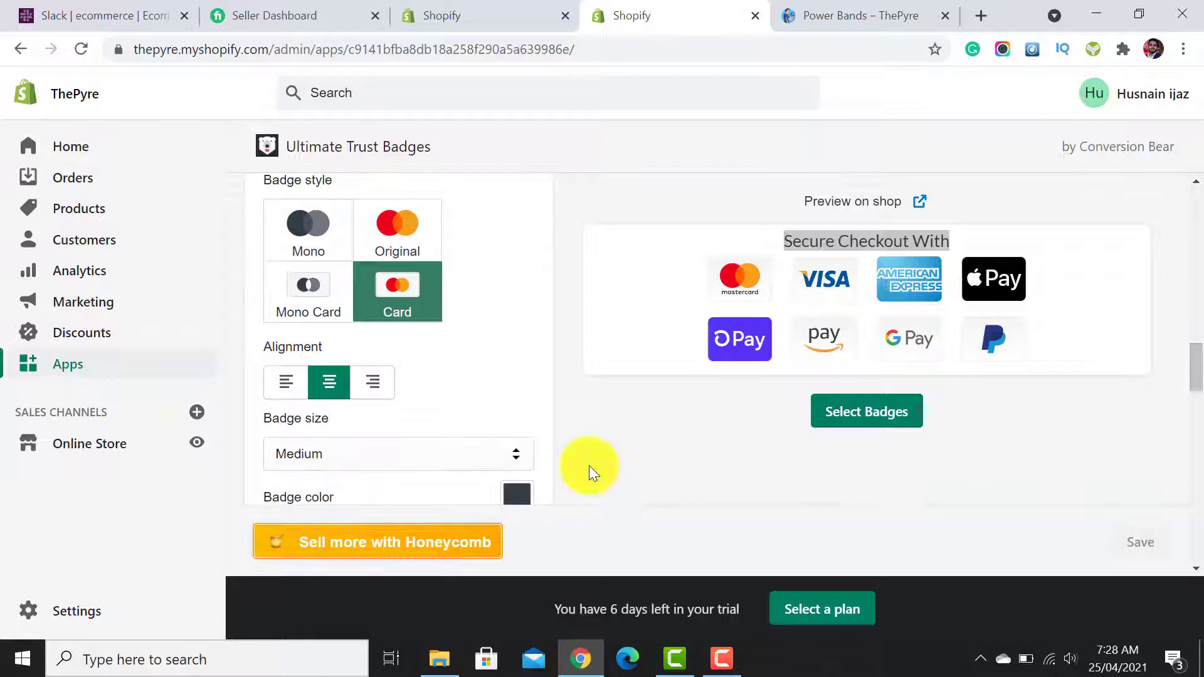
left_click(376, 456)
scroll(375, 459, "down", 3)
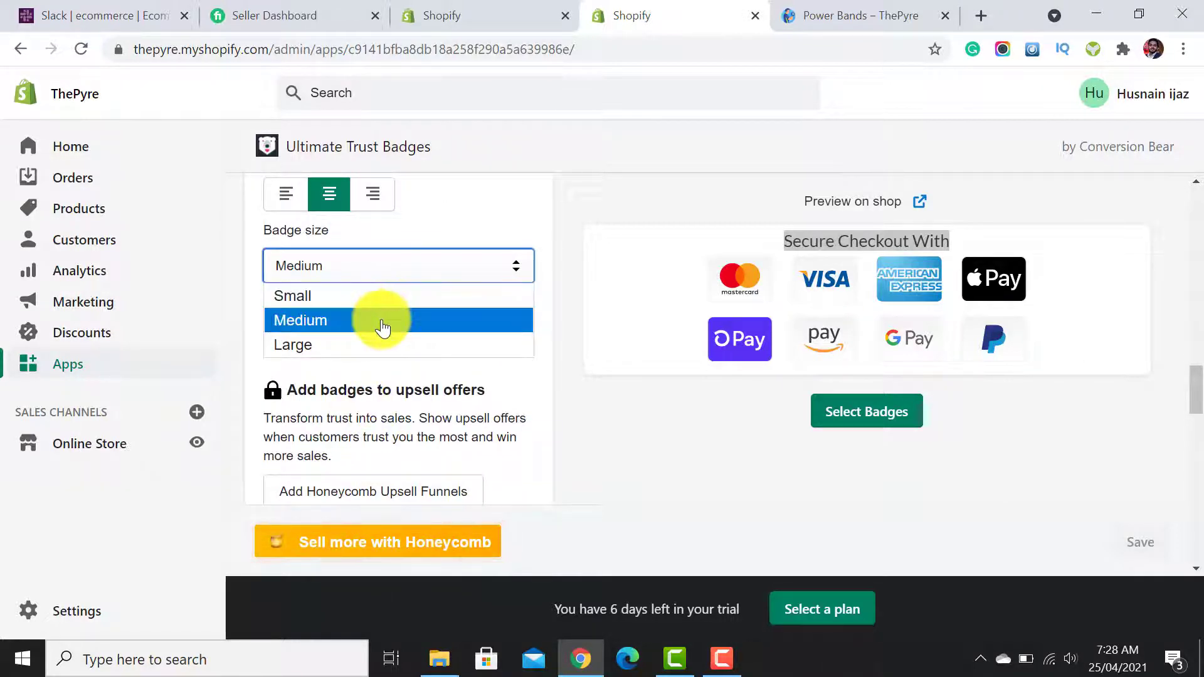
left_click(382, 322)
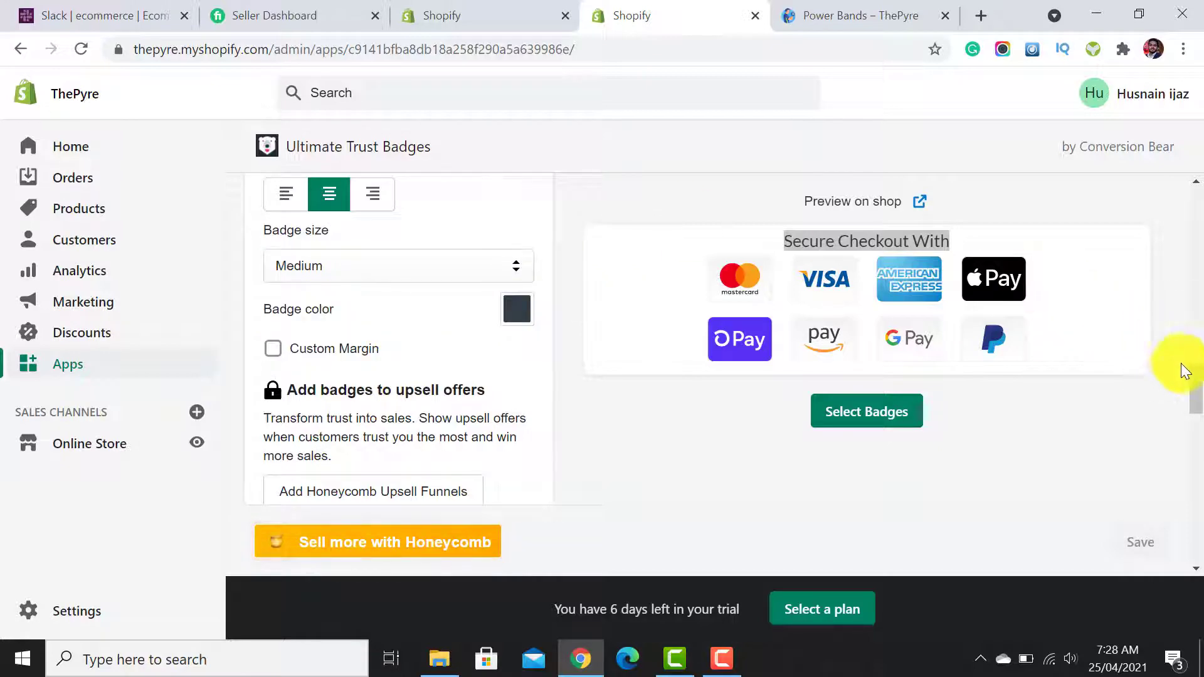
scroll(1186, 322, "up", 8)
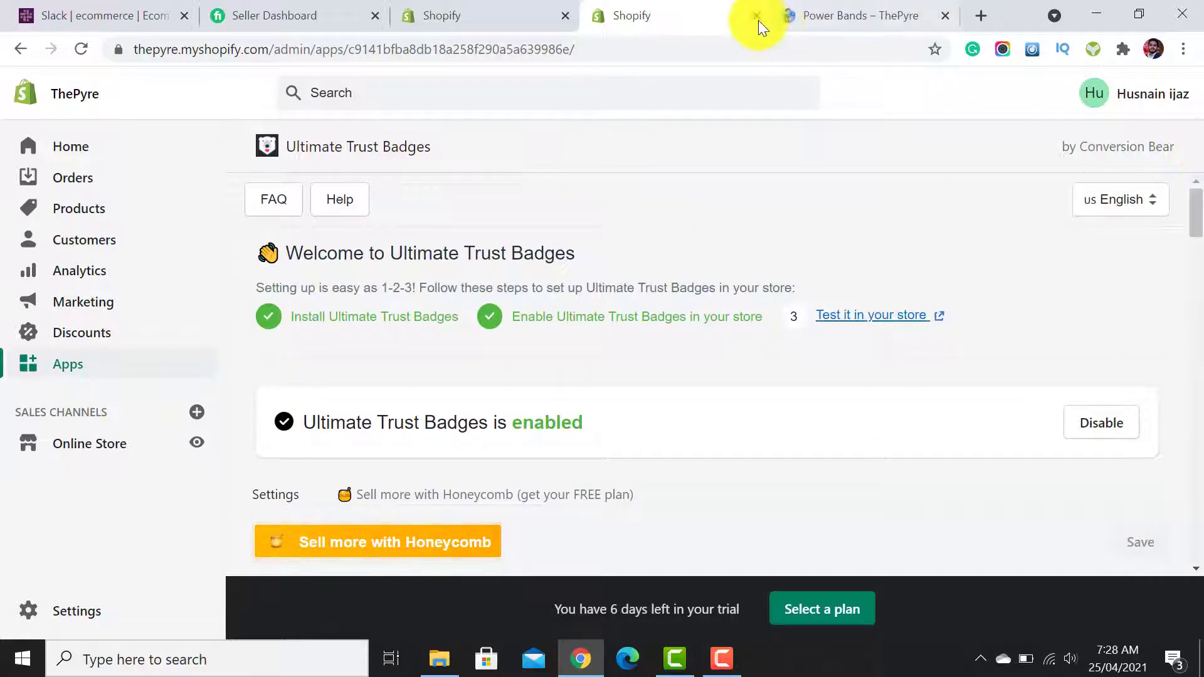
Reload the Power Bands page, dismiss the password notice, and view the new checkout badges.
left_click(795, 14)
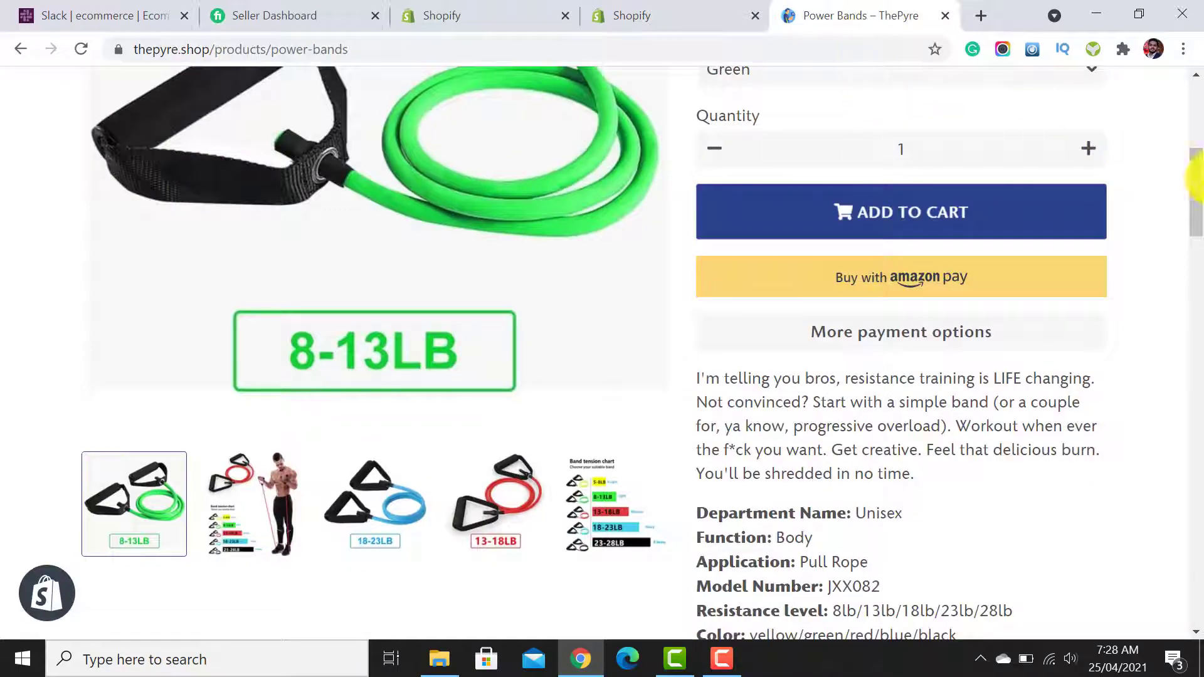
left_click_drag(1196, 179, 1195, 561)
left_click_drag(1199, 427, 1191, 81)
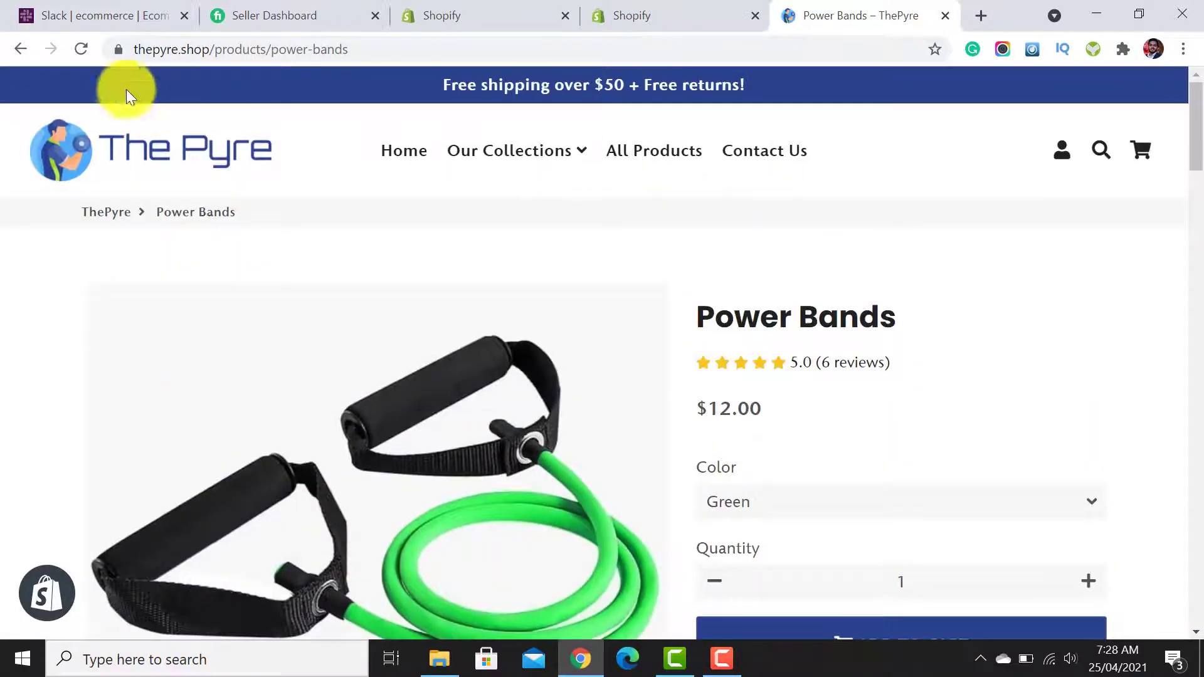
left_click(82, 50)
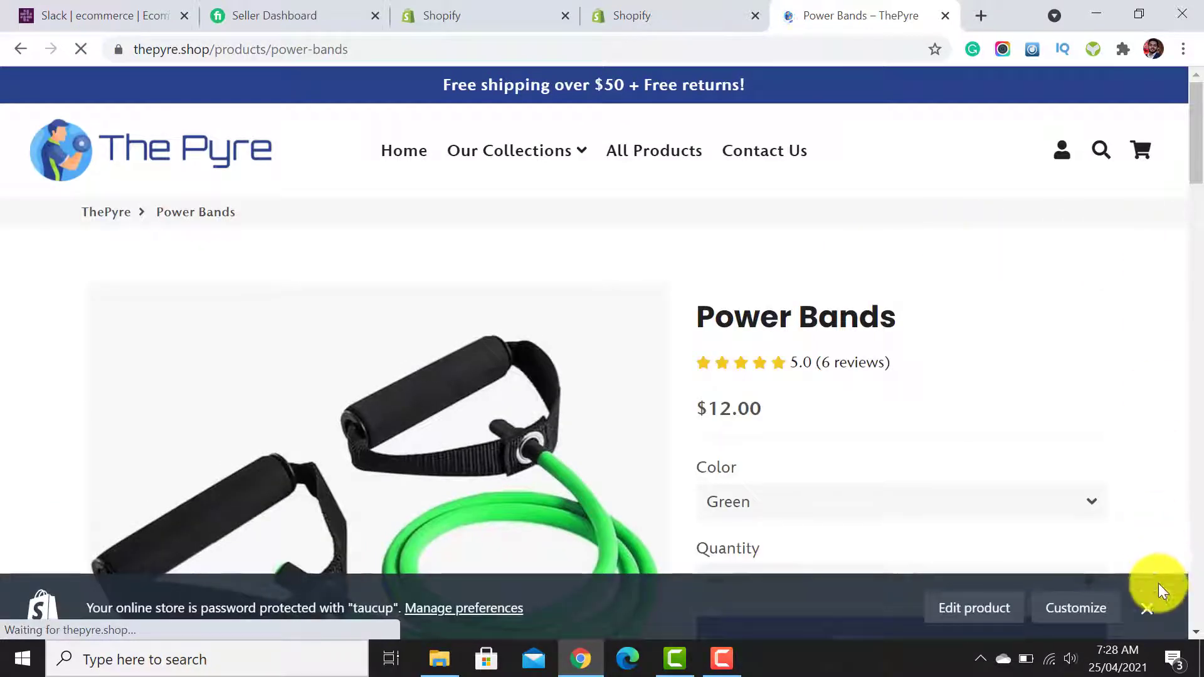
left_click(1147, 607)
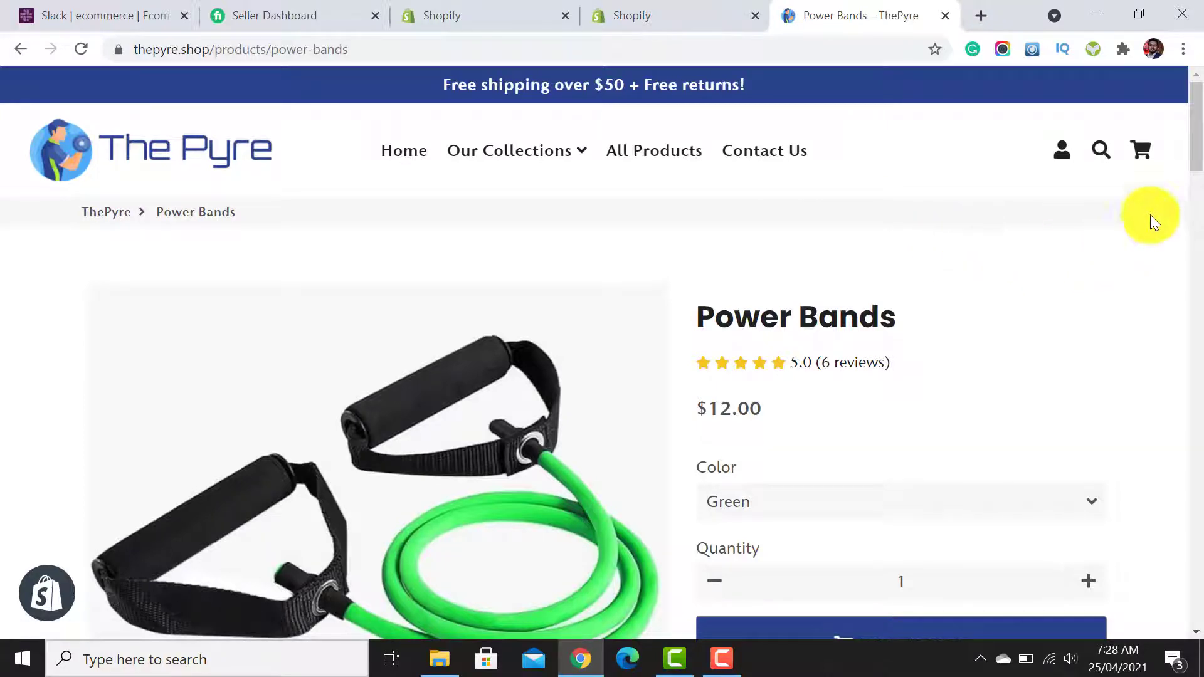
left_click_drag(1196, 121, 1201, 207)
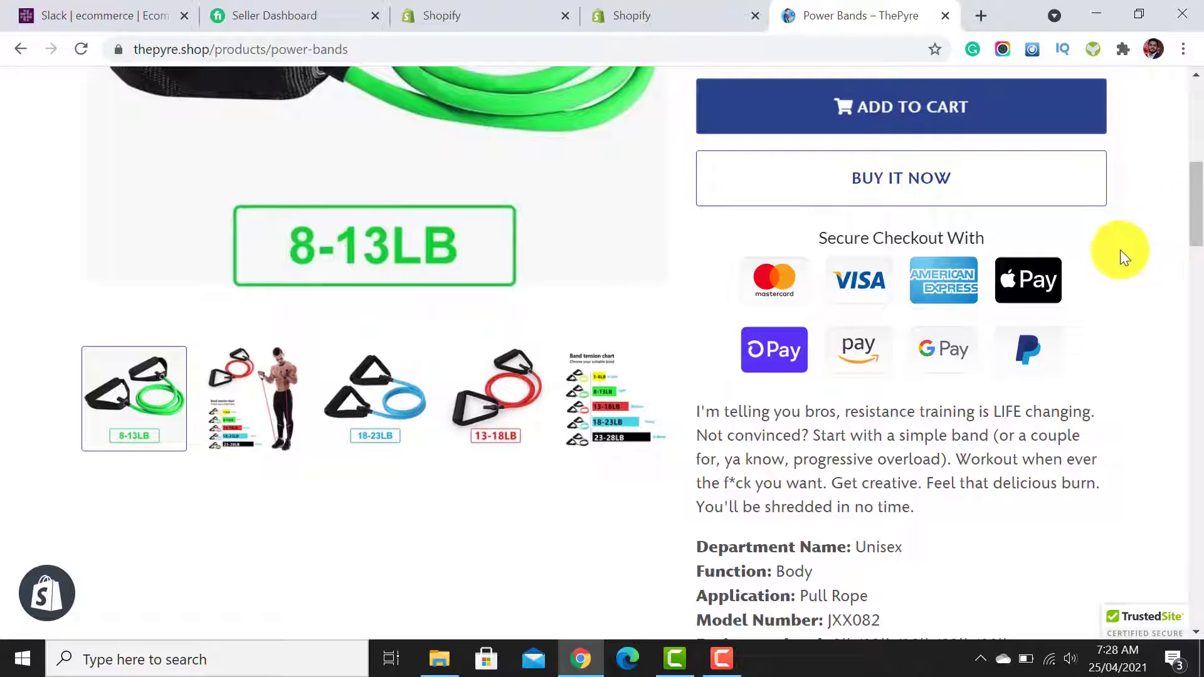
left_click_drag(1202, 219, 1190, 255)
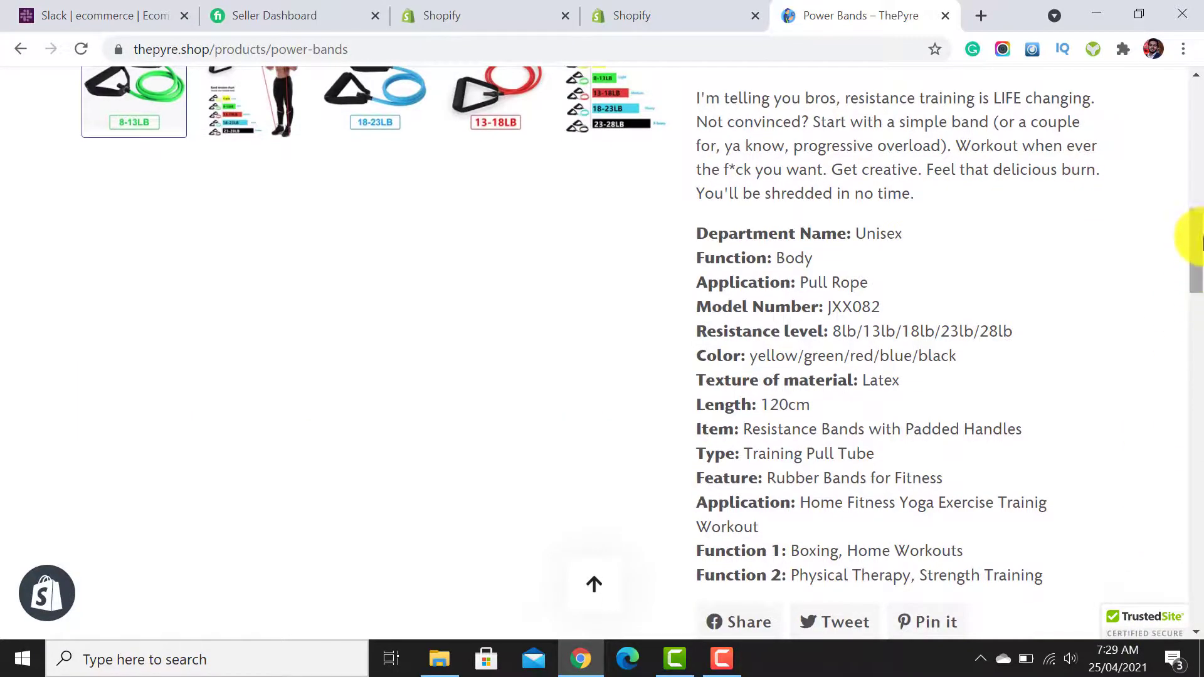
left_click_drag(1195, 242, 1201, 101)
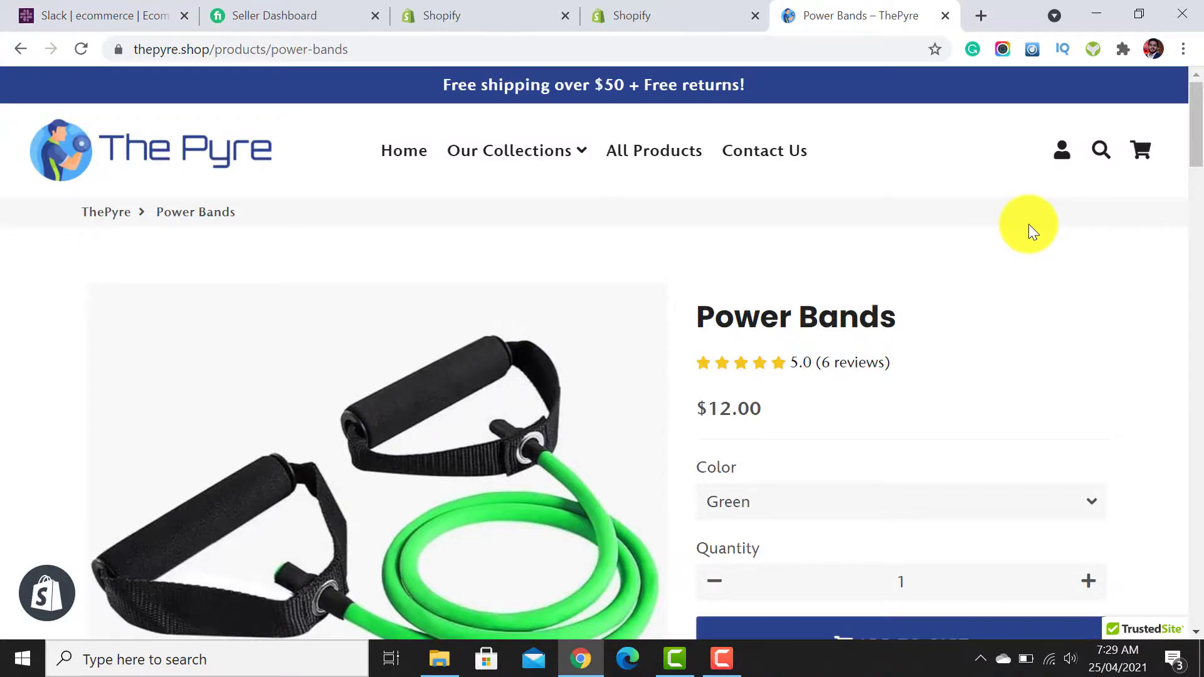
left_click(722, 658)
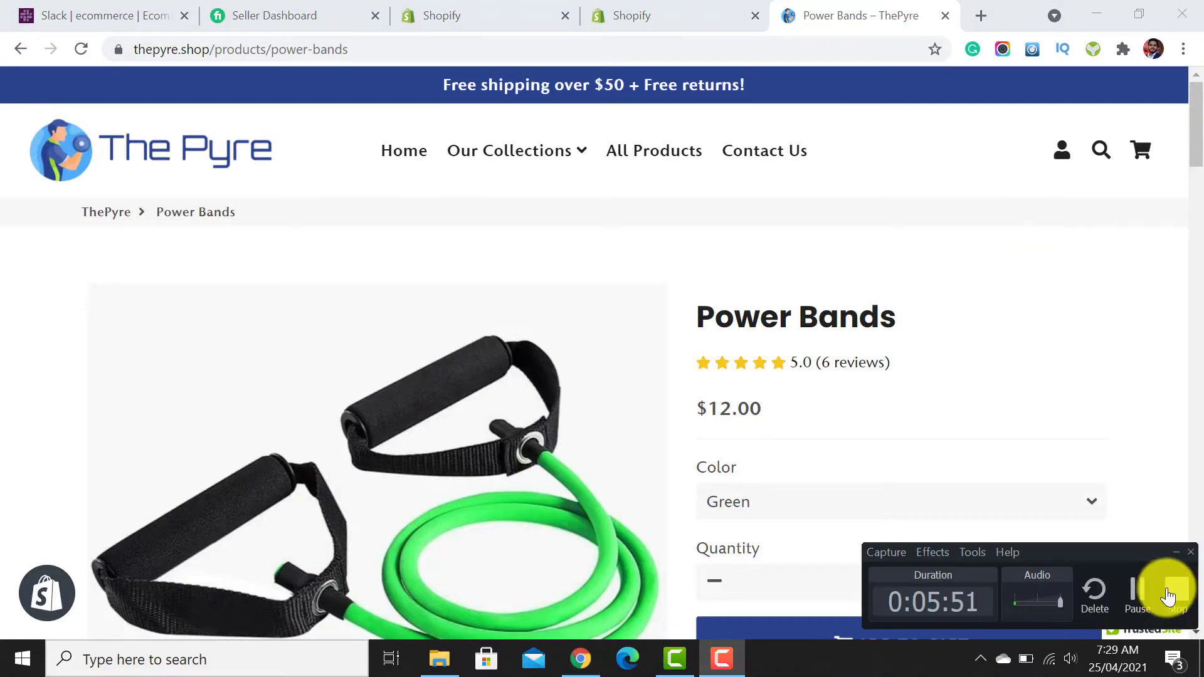